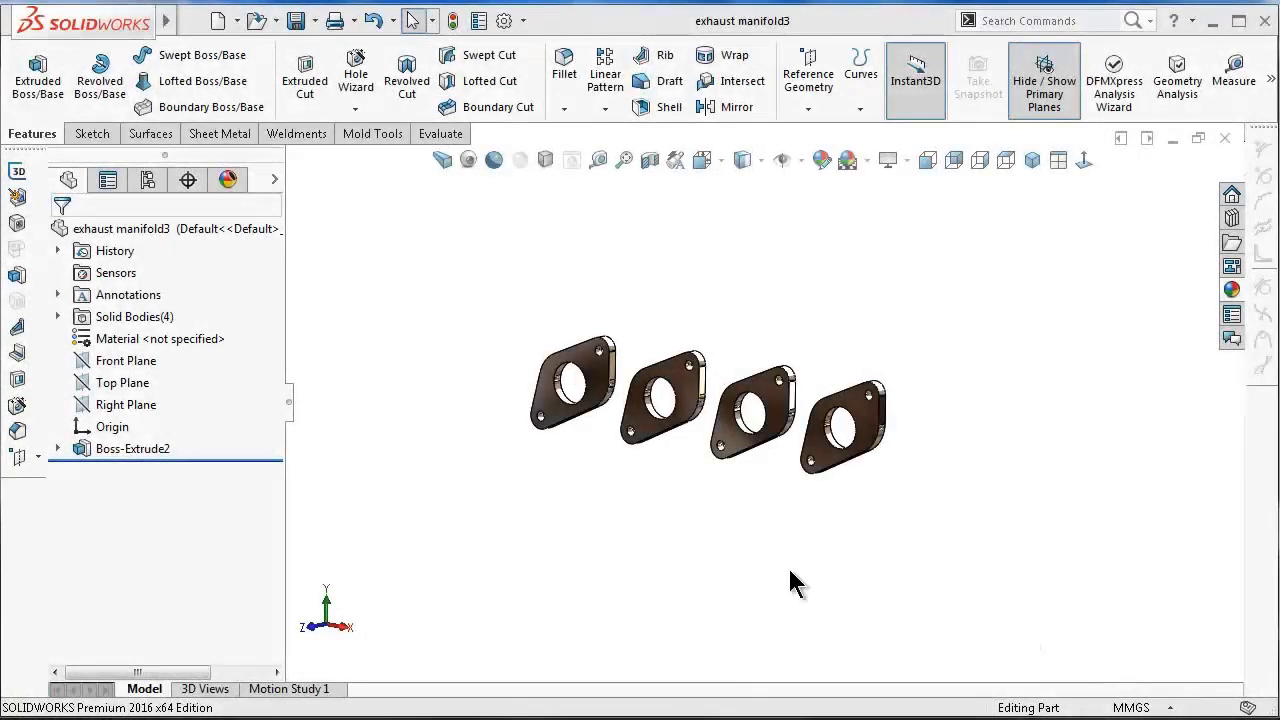
# Select the Right Plane and drag its corners so it extends well past the four flanges
pyautogui.click(140, 405)
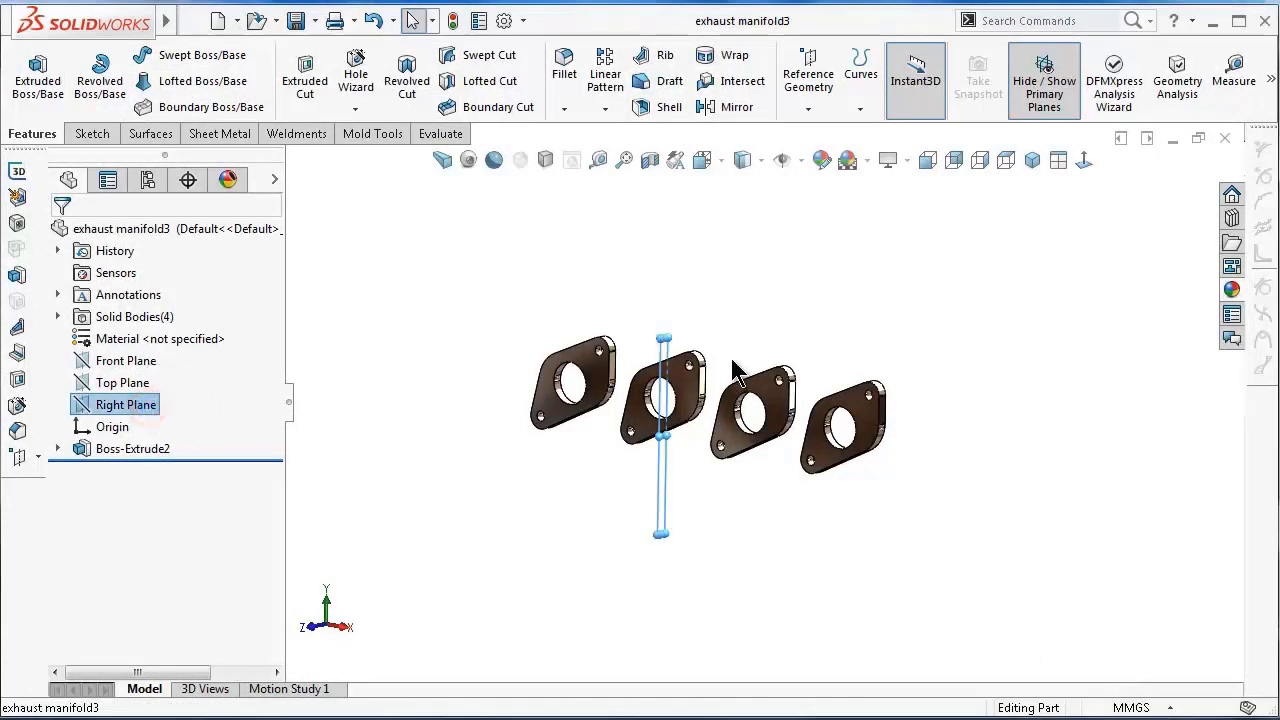
pyautogui.moveTo(737, 368); pyautogui.dragTo(689, 429, button='middle')
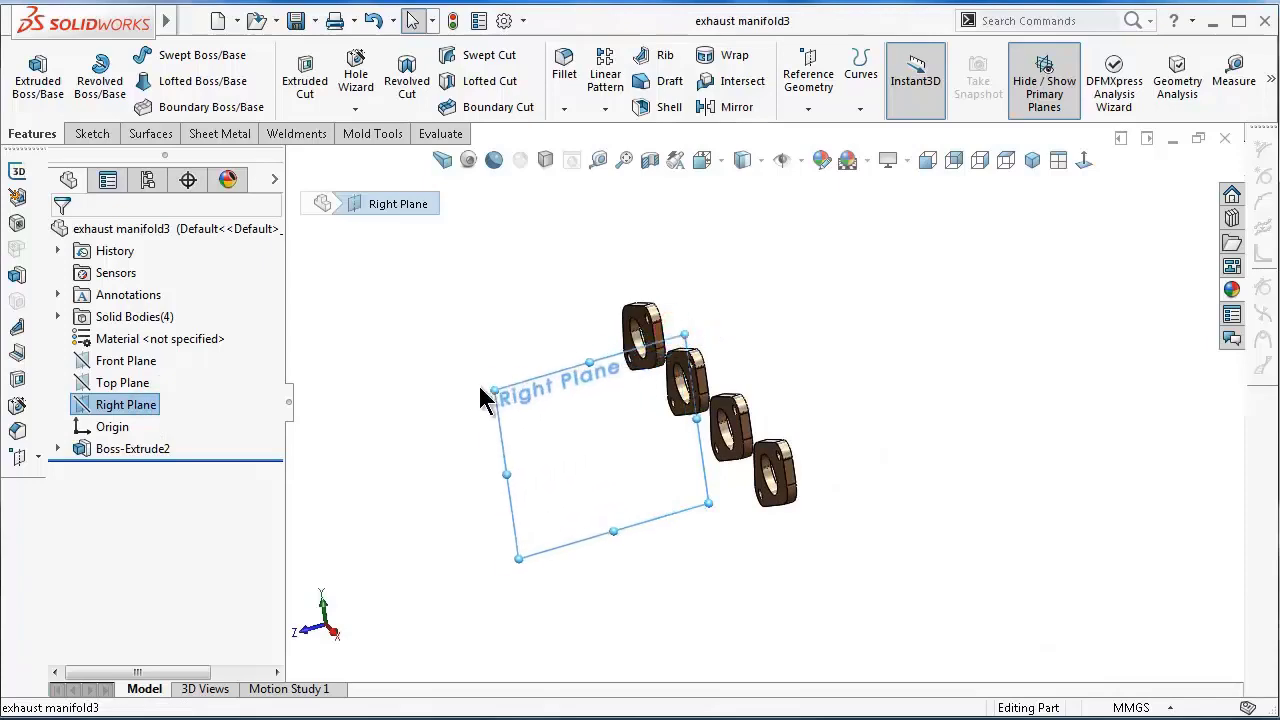
pyautogui.moveTo(672, 333); pyautogui.dragTo(480, 387)
pyautogui.moveTo(680, 323); pyautogui.dragTo(866, 416)
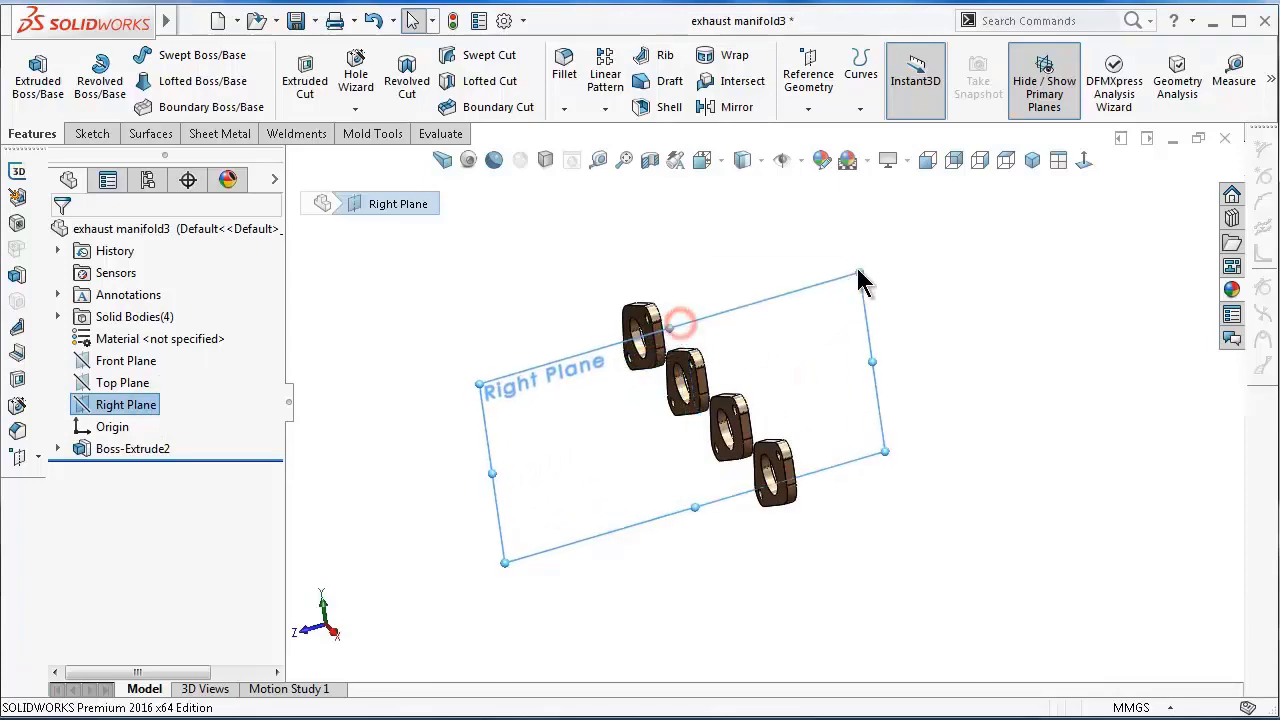
pyautogui.moveTo(925, 375); pyautogui.dragTo(1000, 345, button='middle')
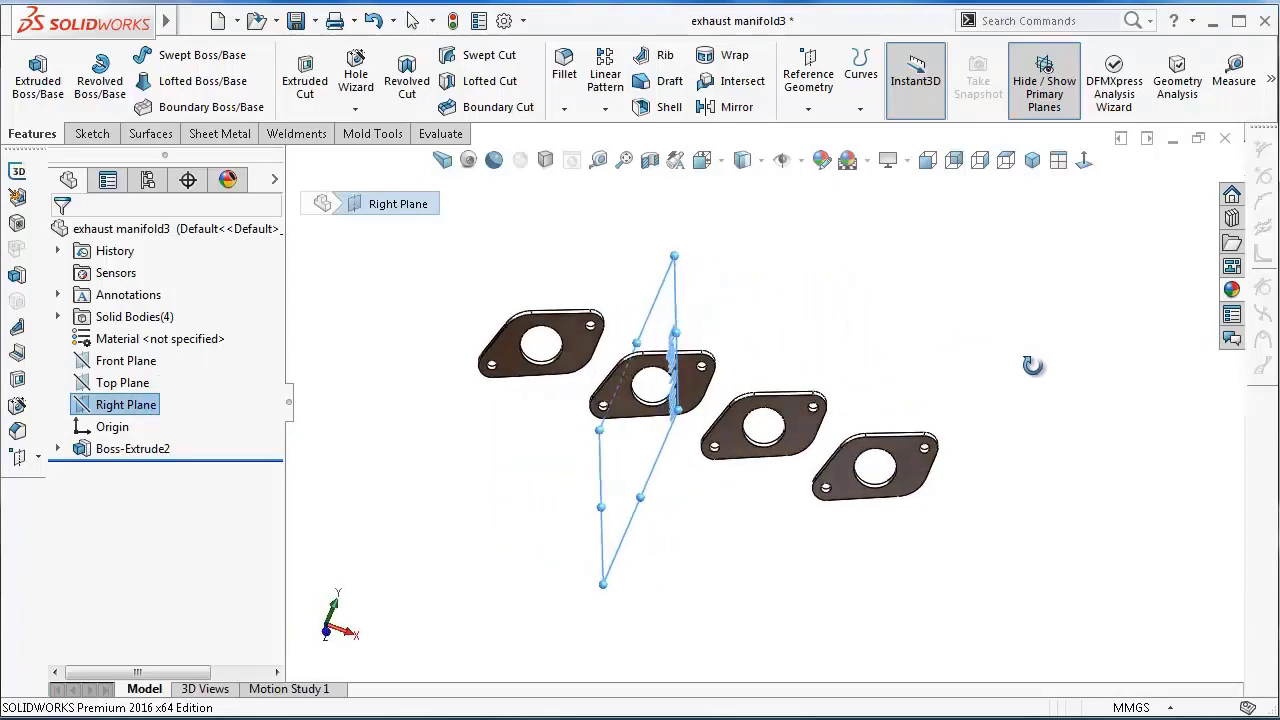
pyautogui.click(805, 110)
# Create Plane1 as a reference plane offset 407.5 mm from the Right Plane
pyautogui.click(800, 138)
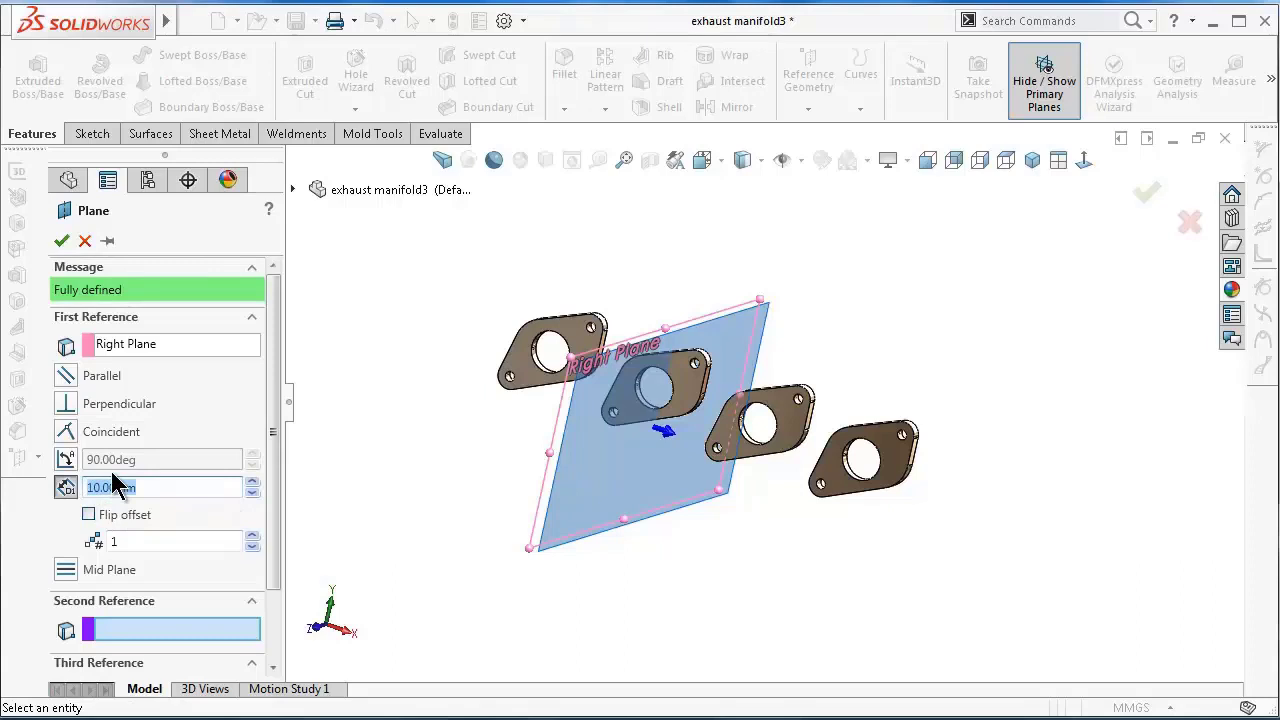
pyautogui.write('407.')
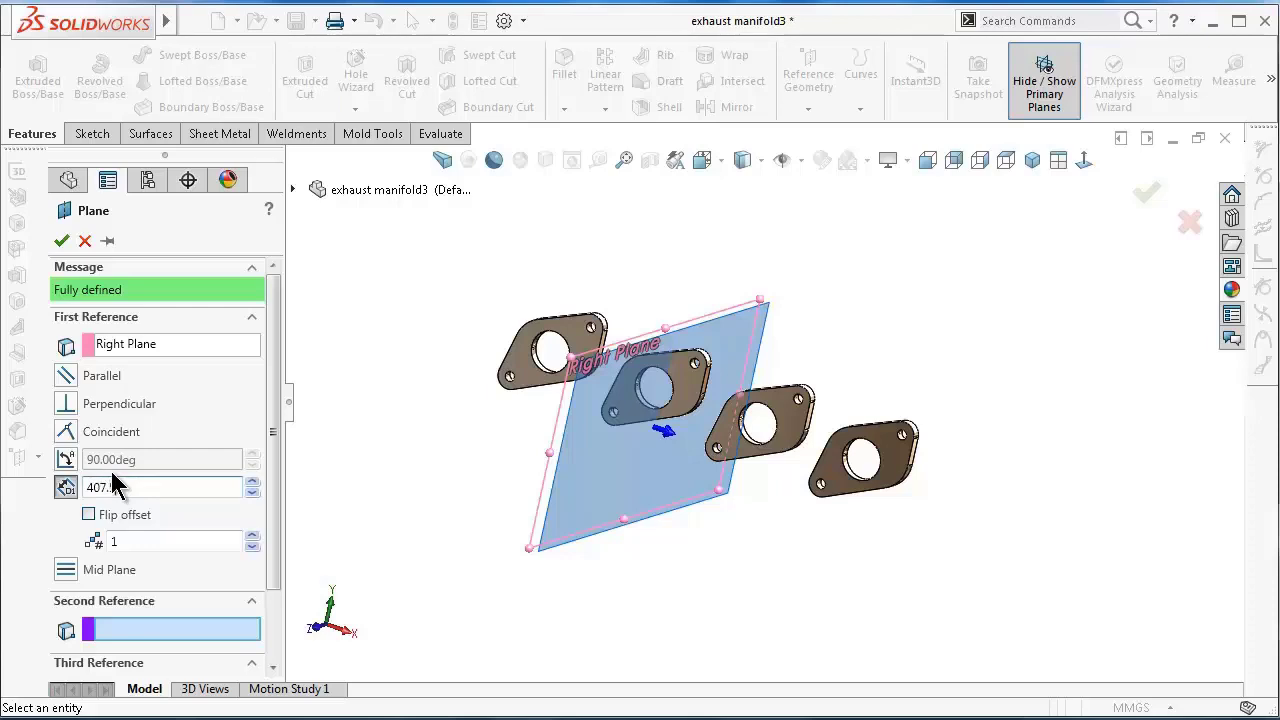
pyautogui.press('Return')
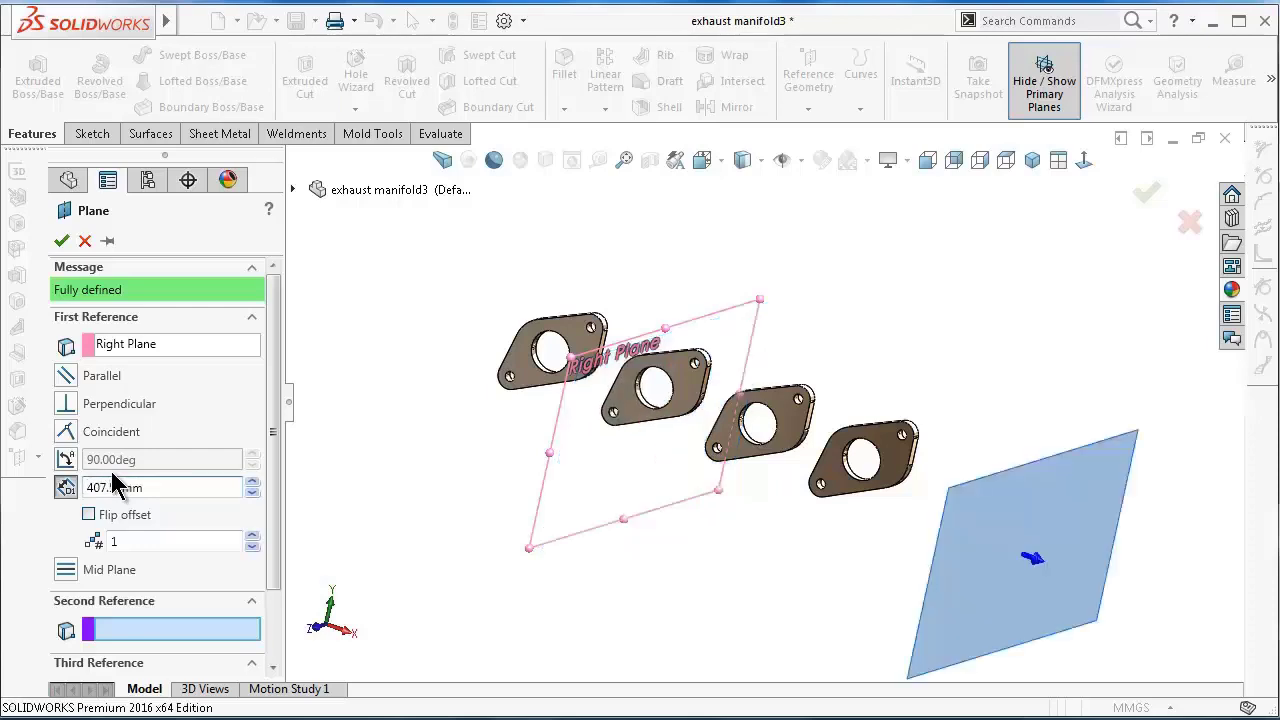
pyautogui.click(61, 241)
# Start Sketch2 on Plane1, view it normal-to, and pick the Center Rectangle tool
pyautogui.moveTo(922, 458)
pyautogui.mouseDown(button='middle')
pyautogui.moveTo(1037, 474)
pyautogui.moveTo(949, 426)
pyautogui.mouseUp(button='middle')
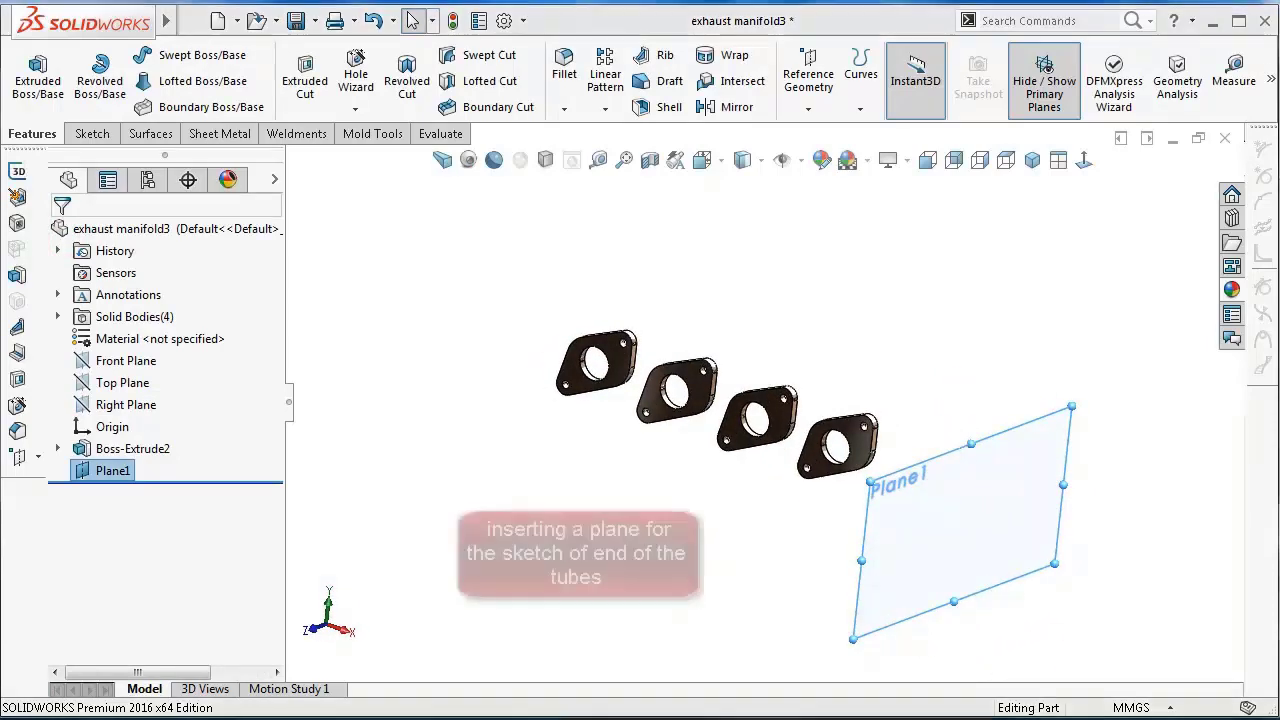
pyautogui.click(993, 549)
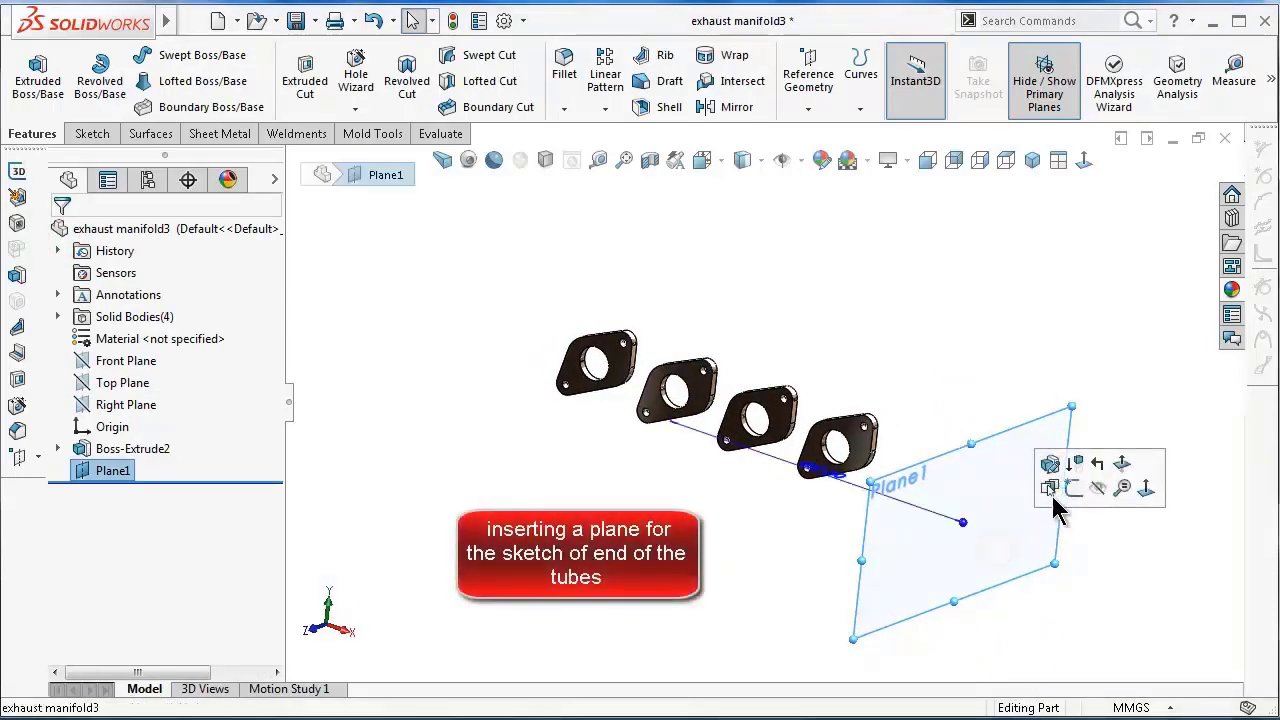
pyautogui.click(1073, 488)
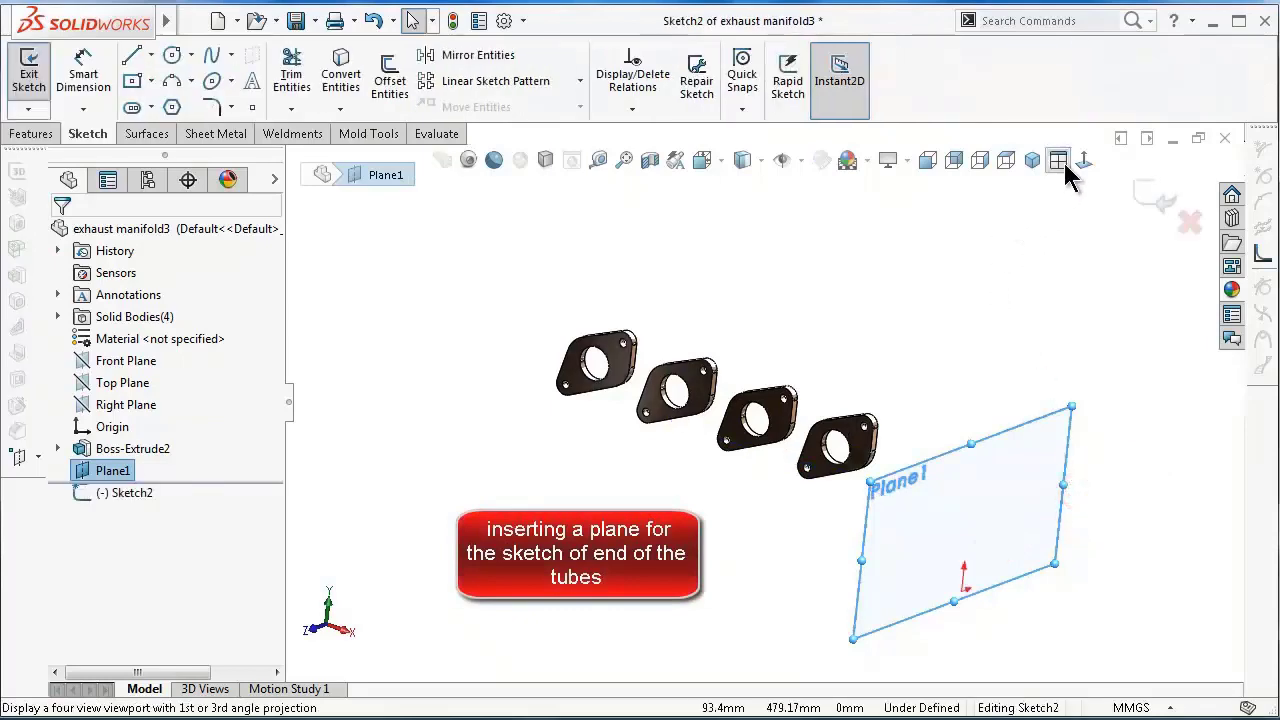
pyautogui.click(1085, 162)
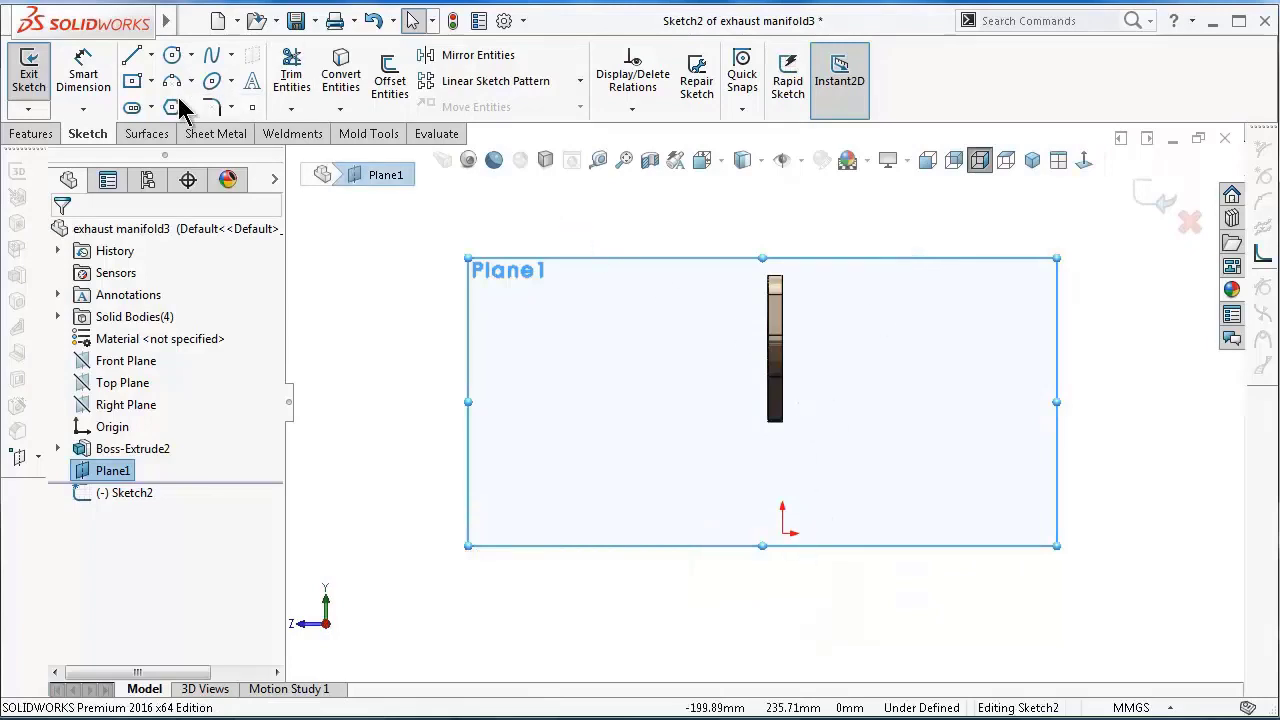
pyautogui.click(131, 80)
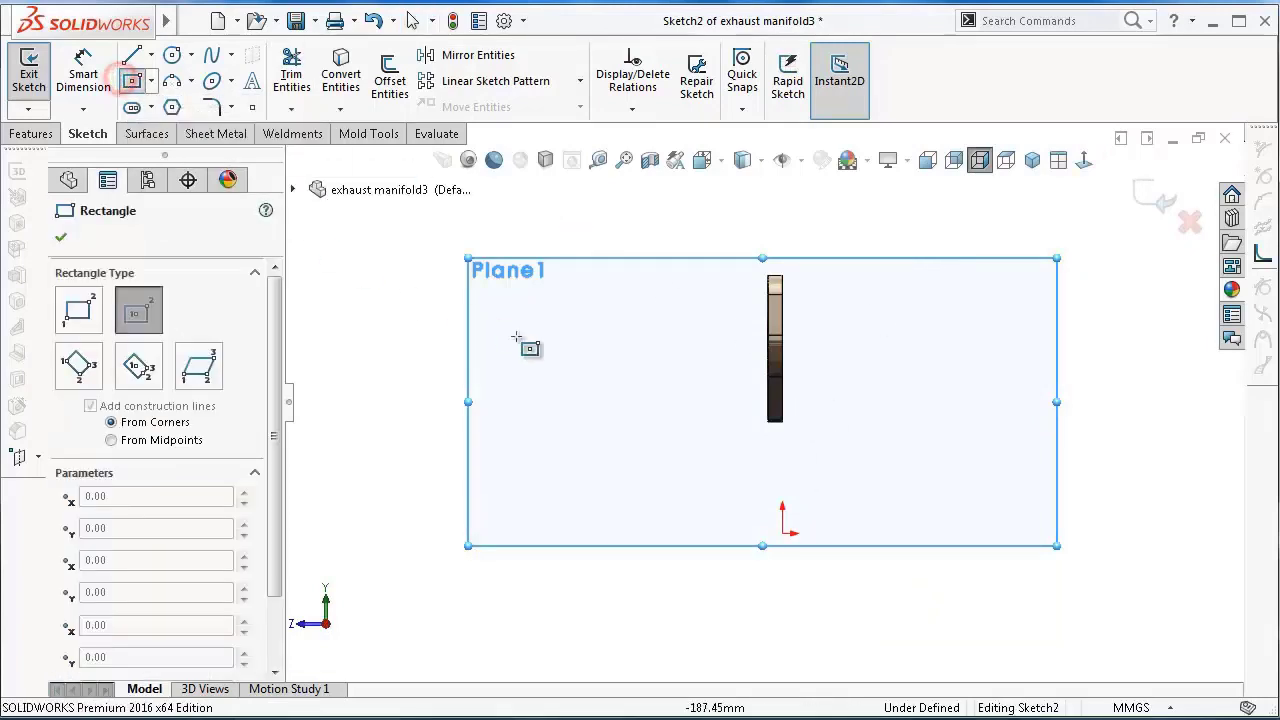
# Draw a centre rectangle beside the flange as construction geometry
pyautogui.click(576, 382)
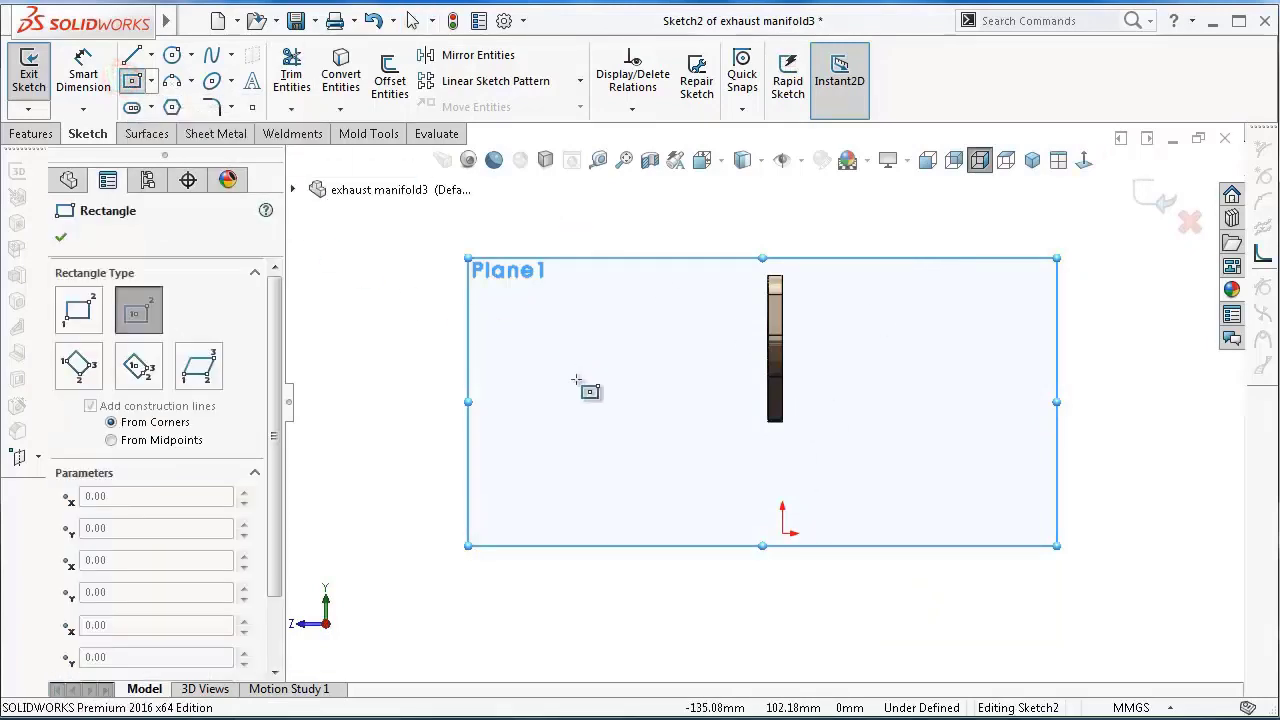
pyautogui.click(503, 322)
pyautogui.moveTo(267, 449); pyautogui.dragTo(266, 535)
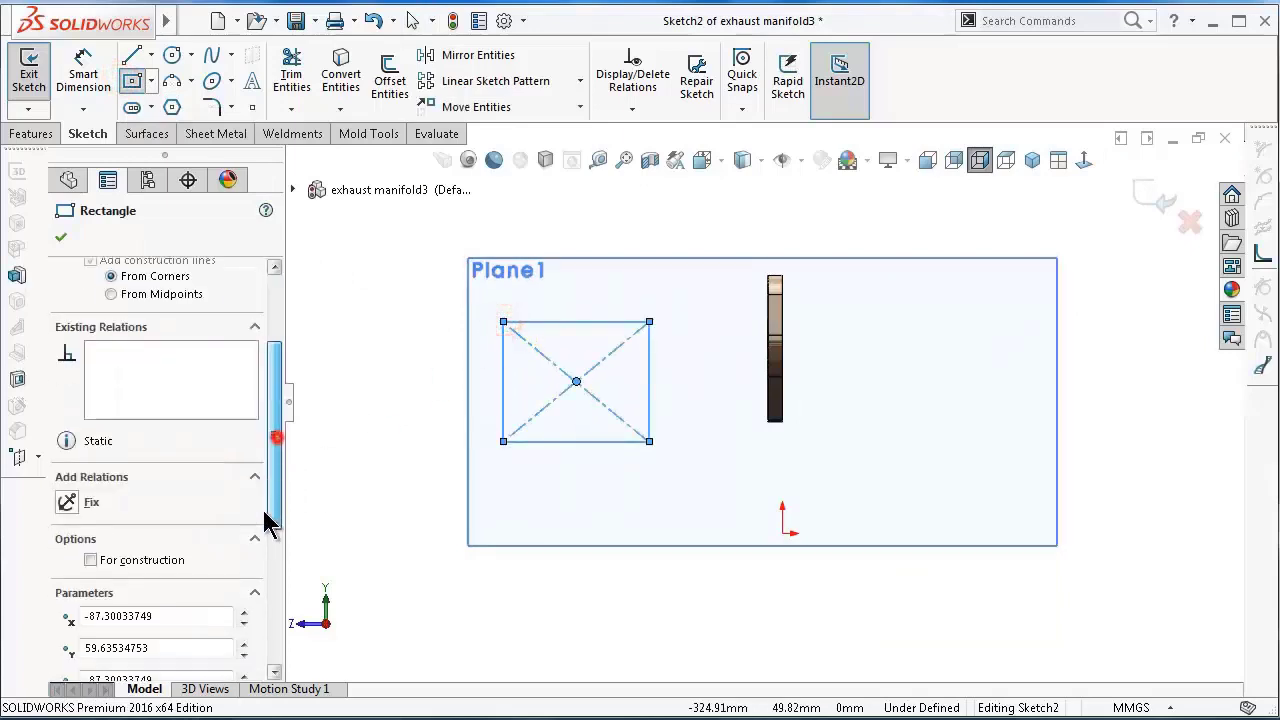
pyautogui.click(175, 533)
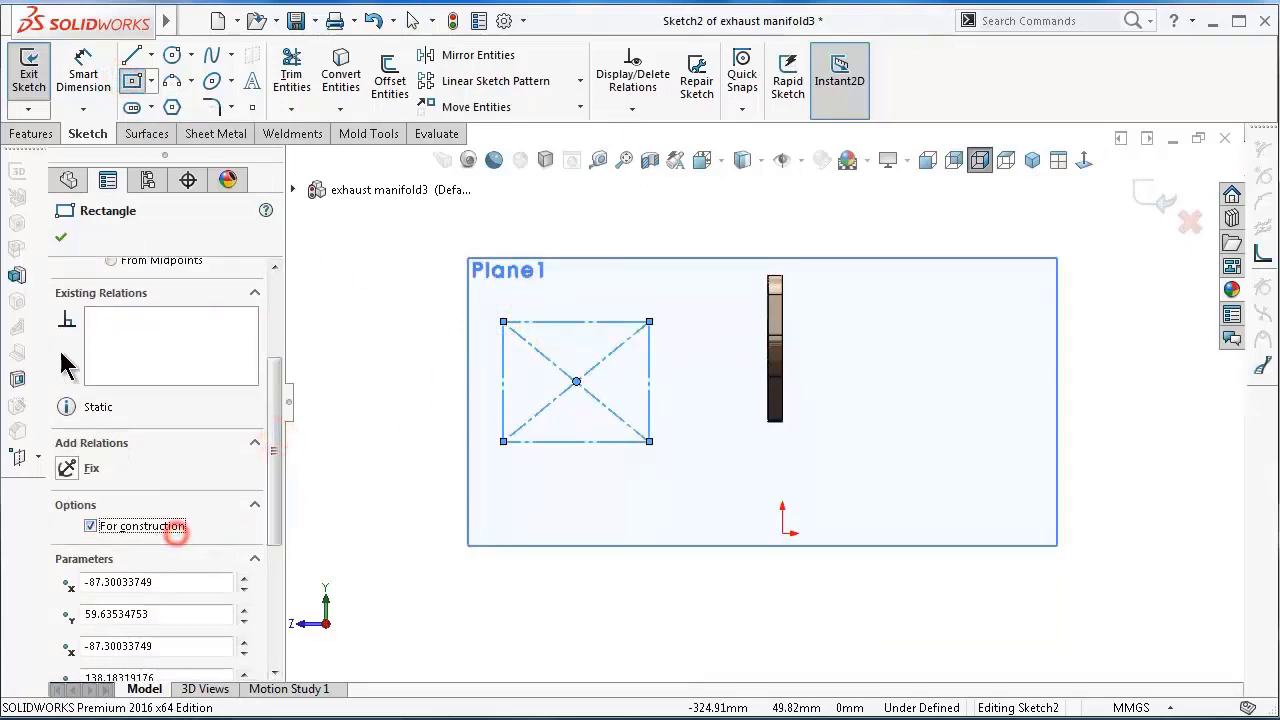
pyautogui.click(60, 237)
# Make the rectangle's top and left edges Equal so it becomes a square
pyautogui.click(371, 328)
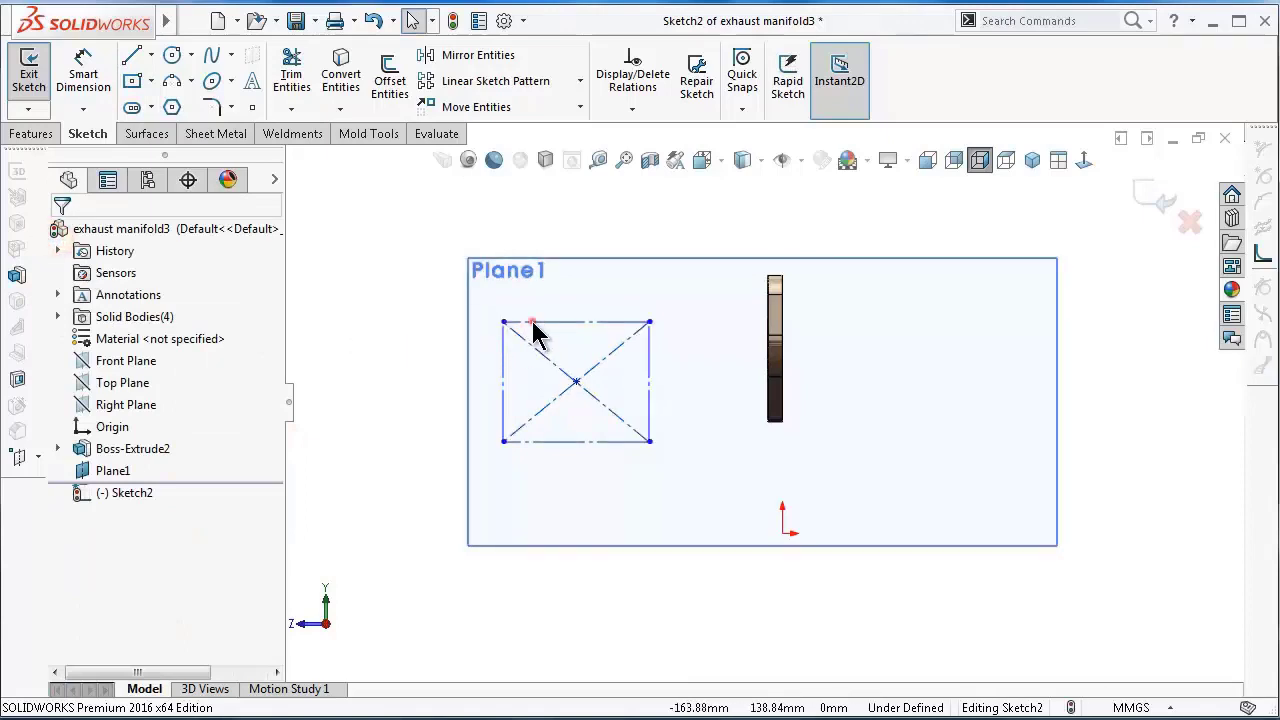
pyautogui.click(528, 322)
pyautogui.keyDown('ctrl'); pyautogui.click(501, 386); pyautogui.keyUp('ctrl')
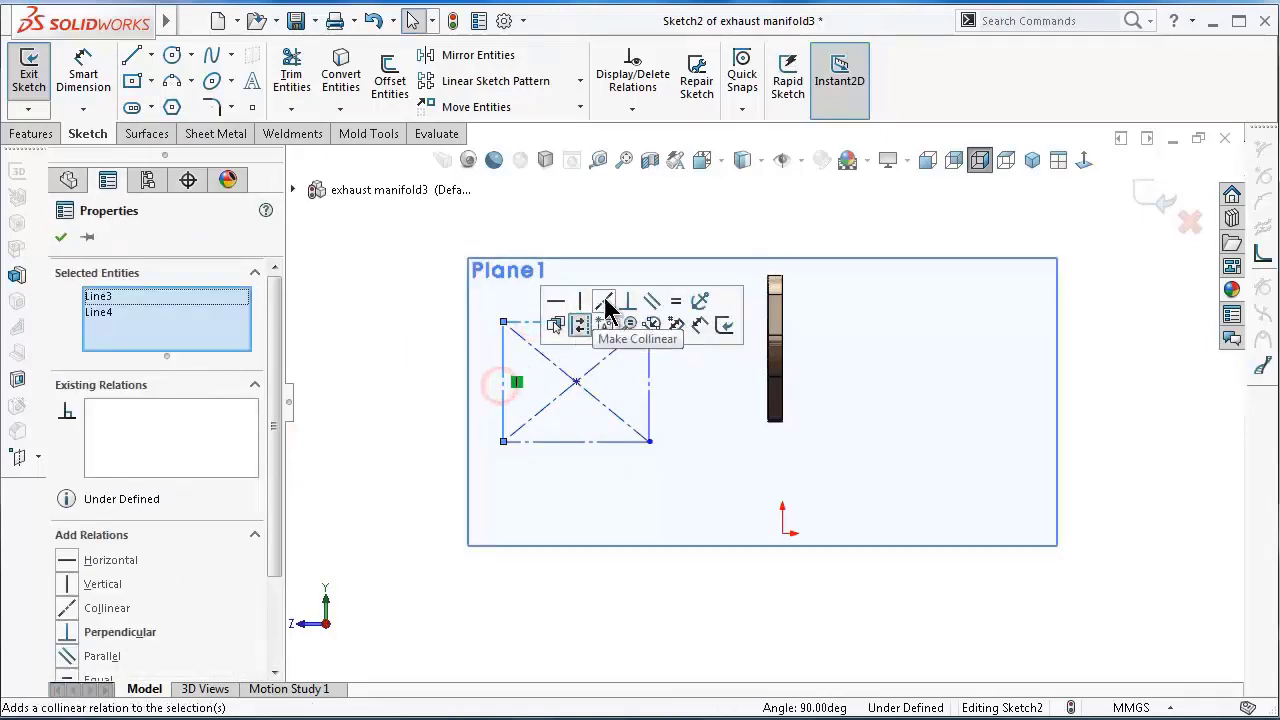
pyautogui.click(675, 300)
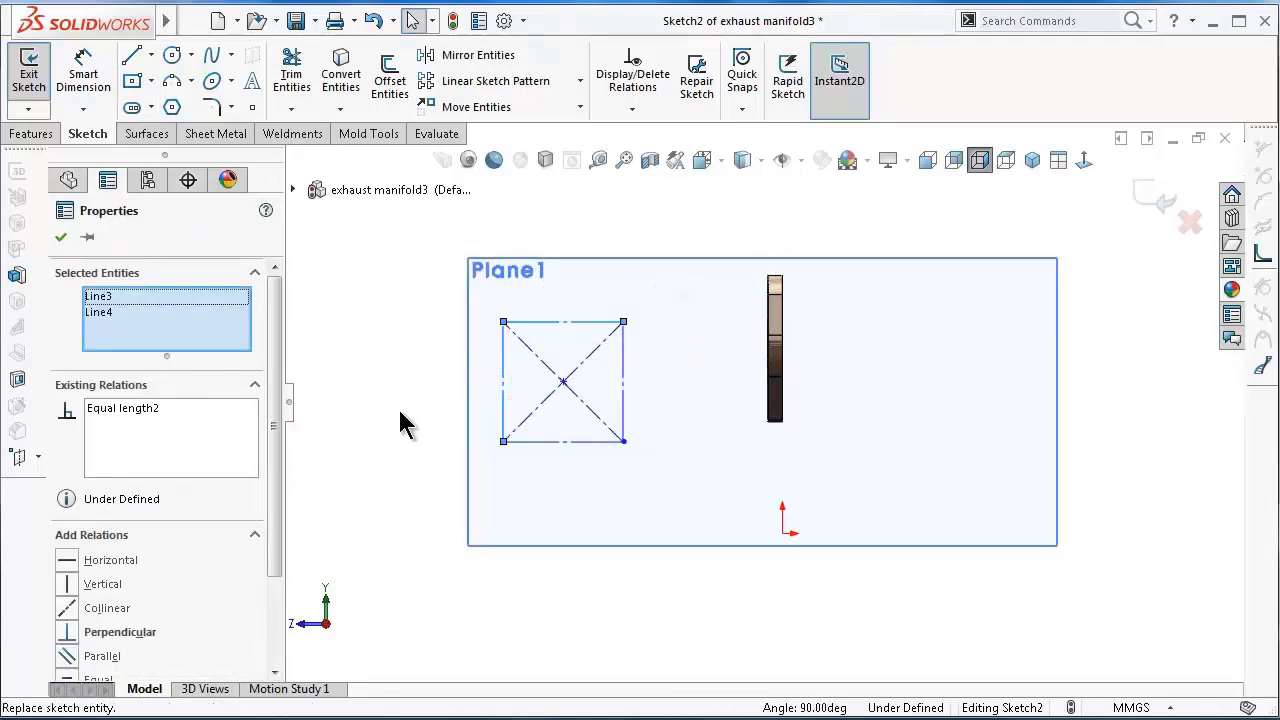
pyautogui.click(398, 408)
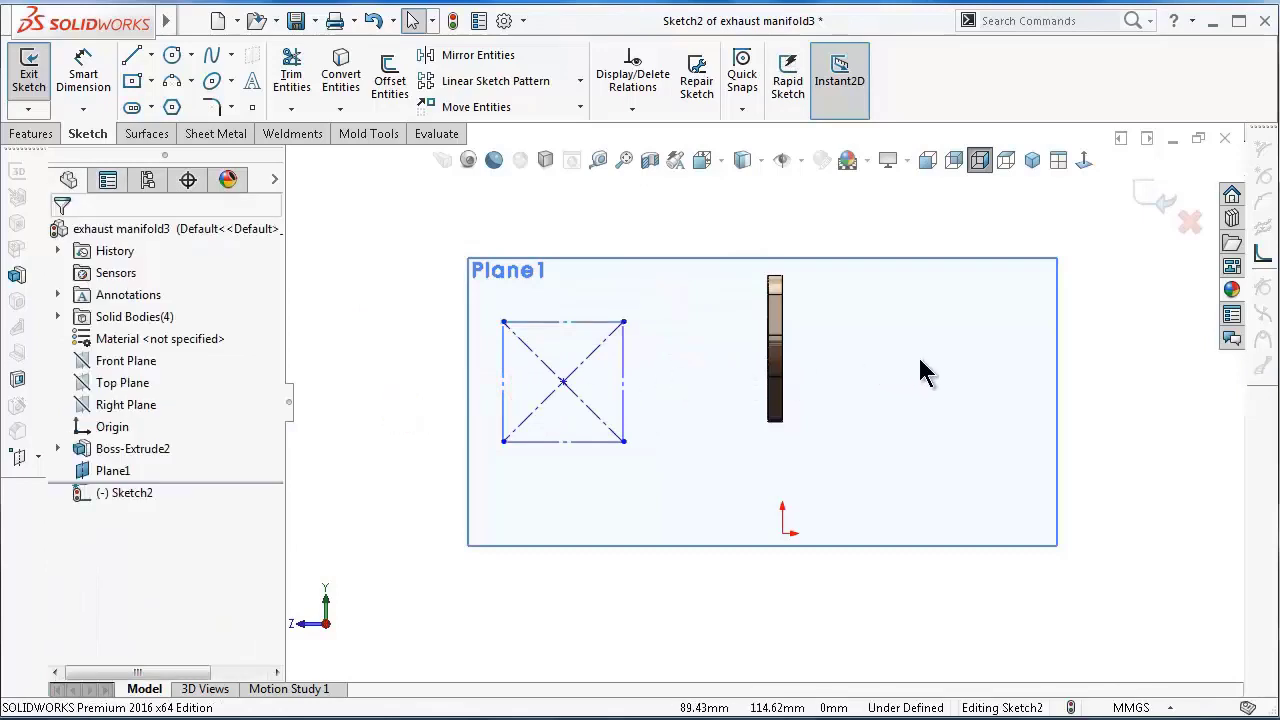
pyautogui.scroll(-2, 700, 400)
pyautogui.scroll(2, 590, 450)
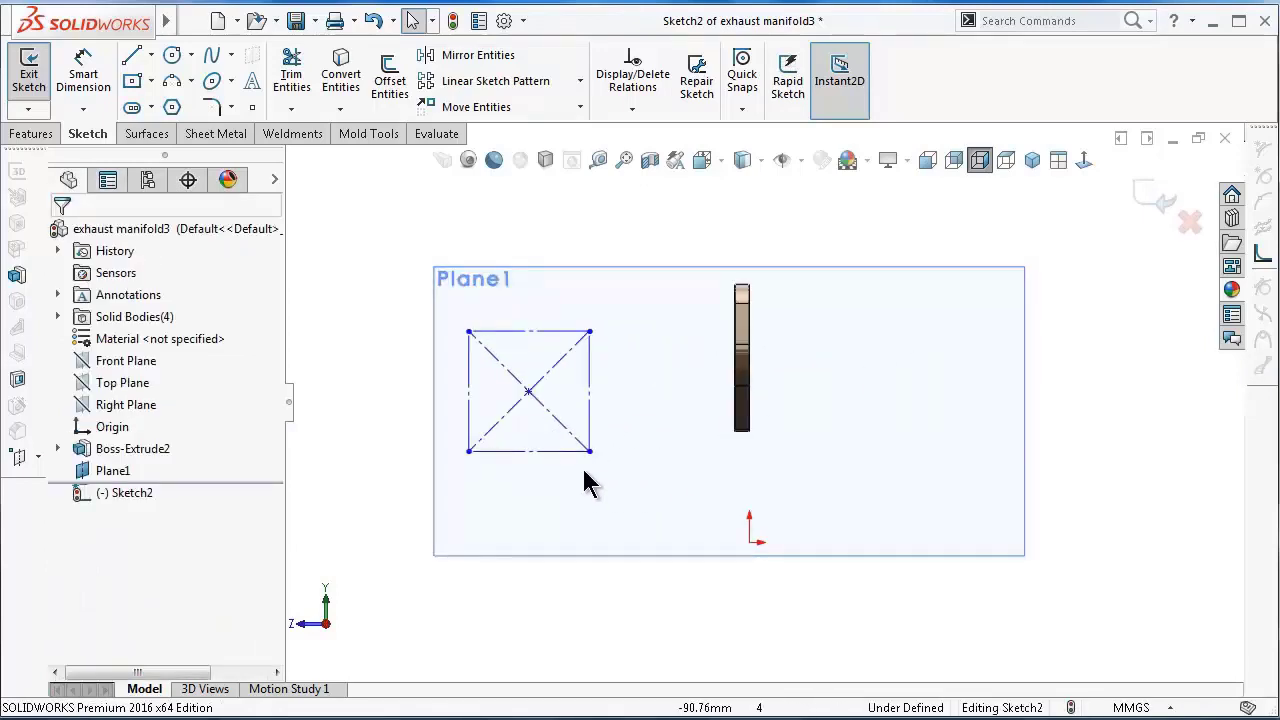
pyautogui.moveTo(400, 480); pyautogui.dragTo(360, 334, button='right')
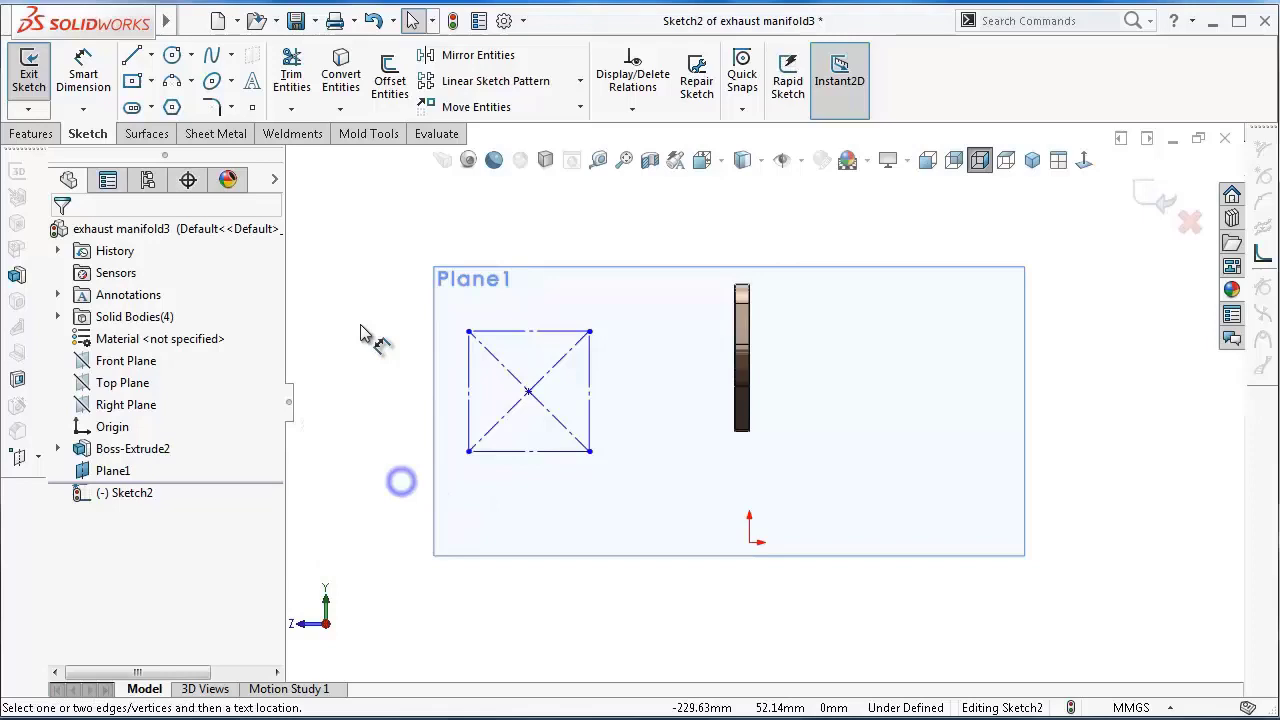
# Dimension the square's side length to 44.5 mm
pyautogui.click(468, 390)
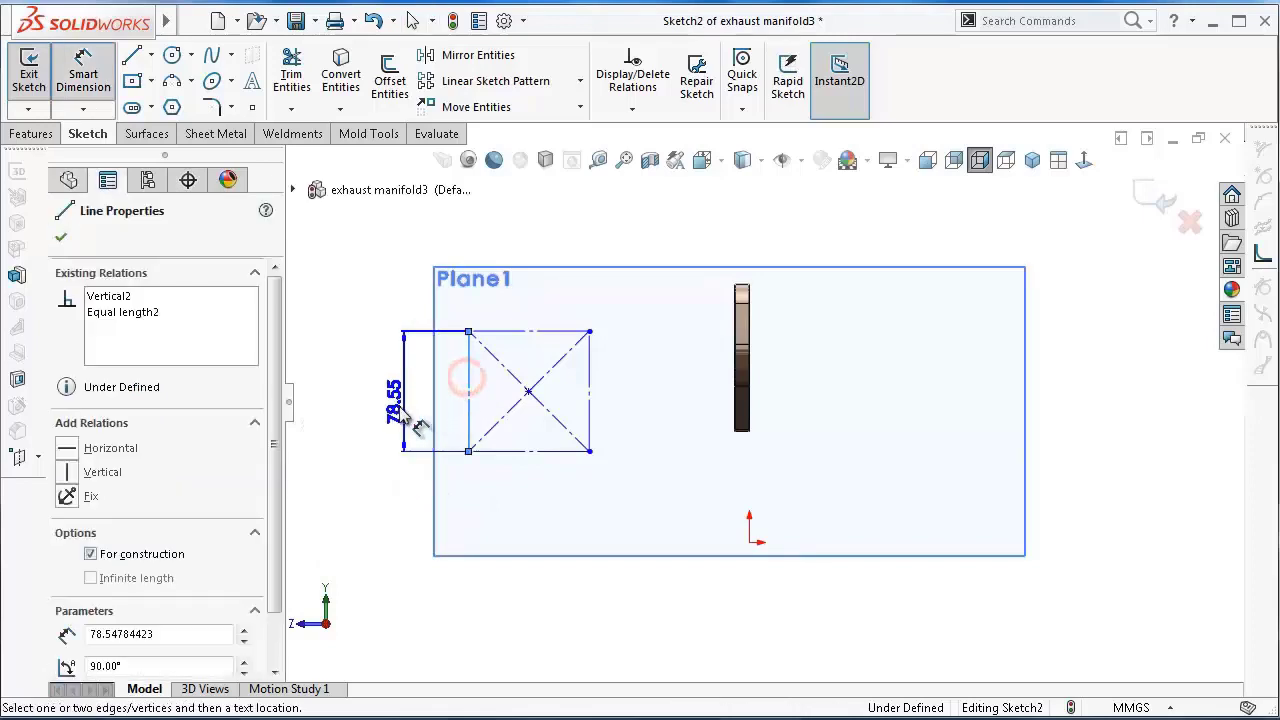
pyautogui.click(413, 427)
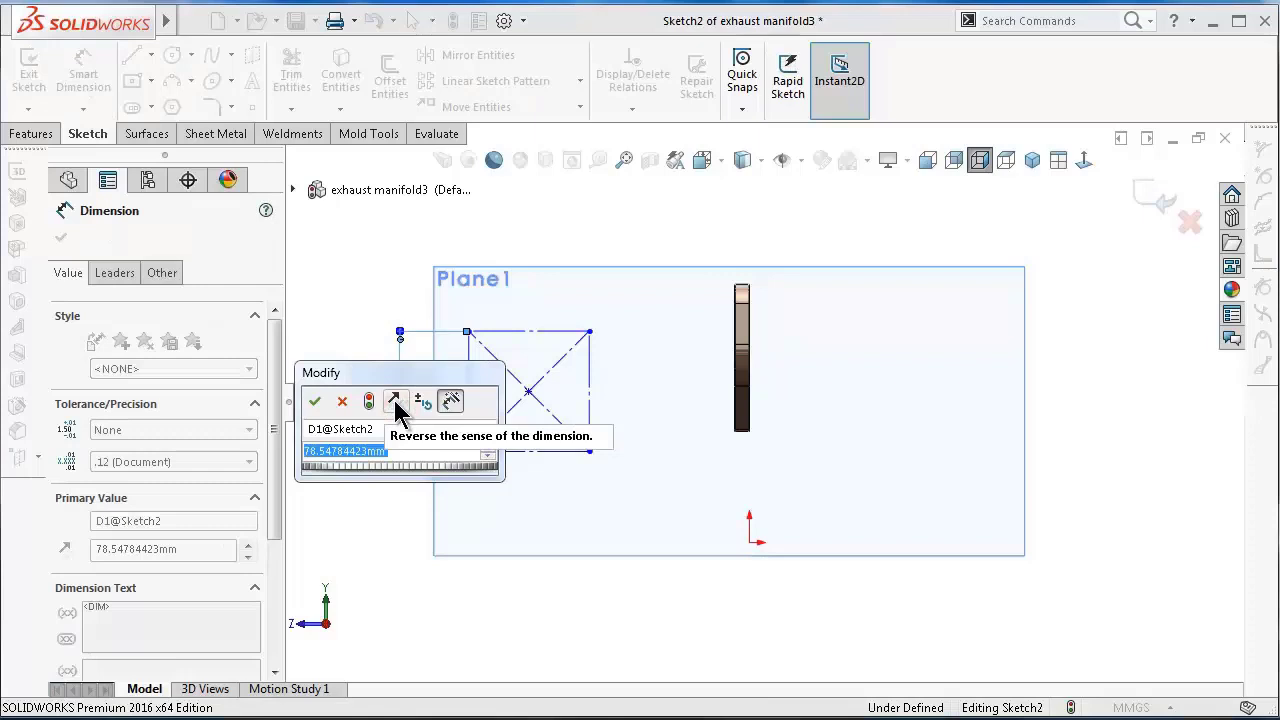
pyautogui.write('44.5')
pyautogui.press('Return')
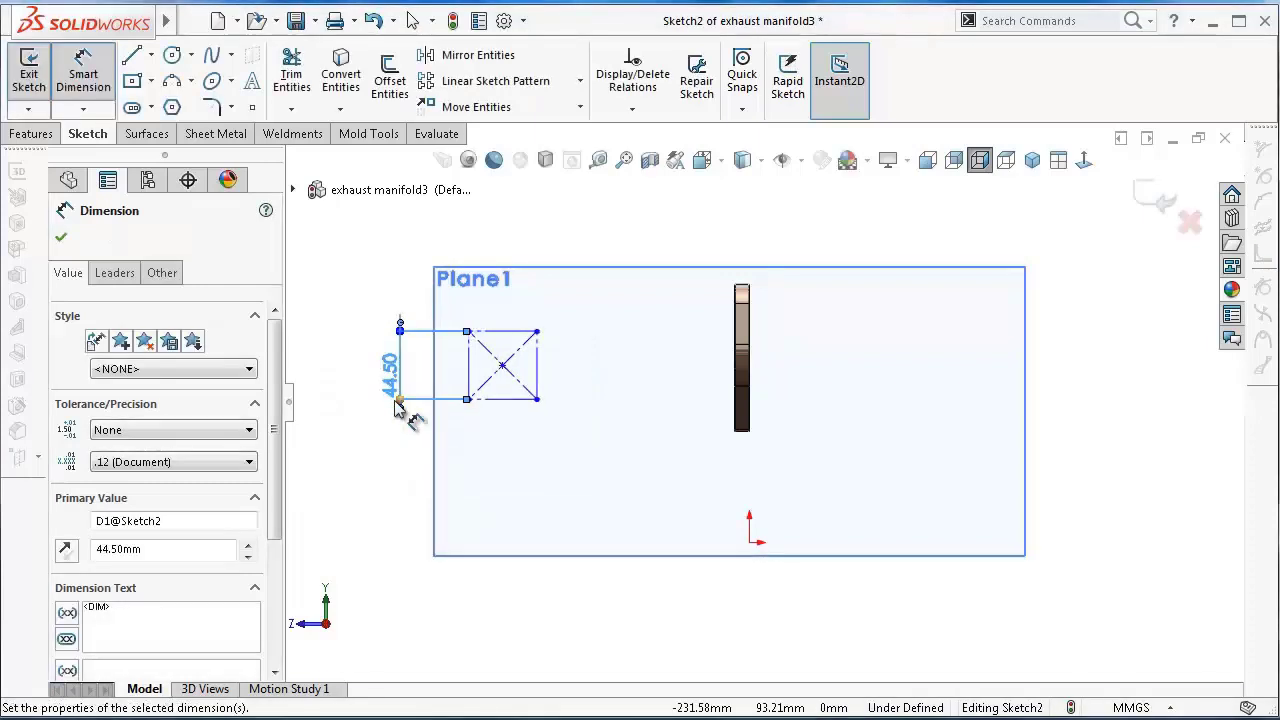
pyautogui.scroll(-2, 460, 395)
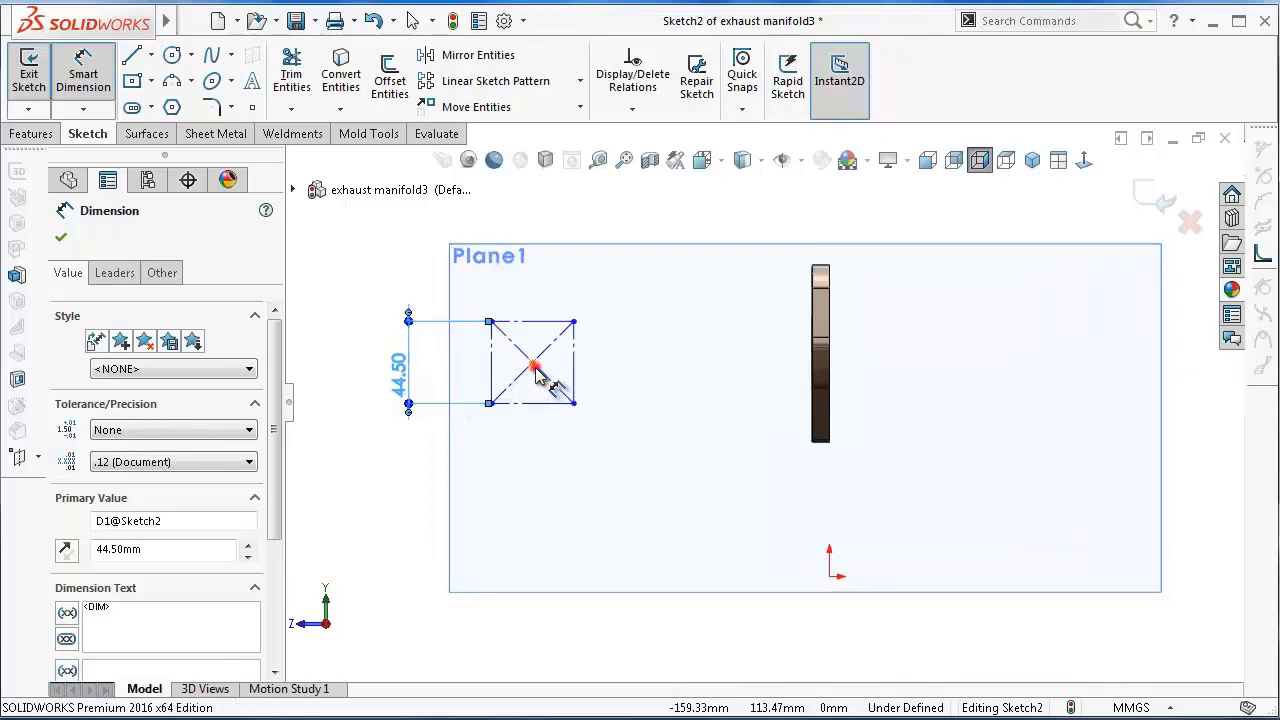
# Dimension the square's centre 110 mm horizontally from the origin
pyautogui.click(534, 364)
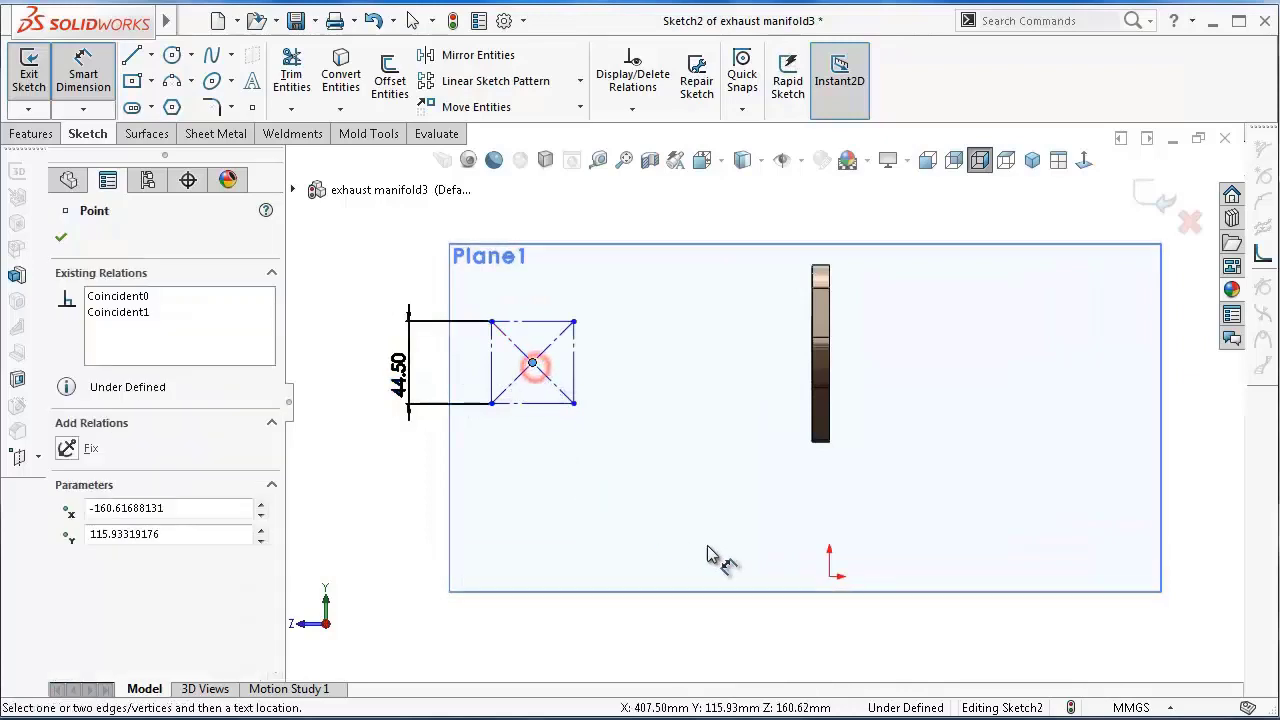
pyautogui.click(829, 578)
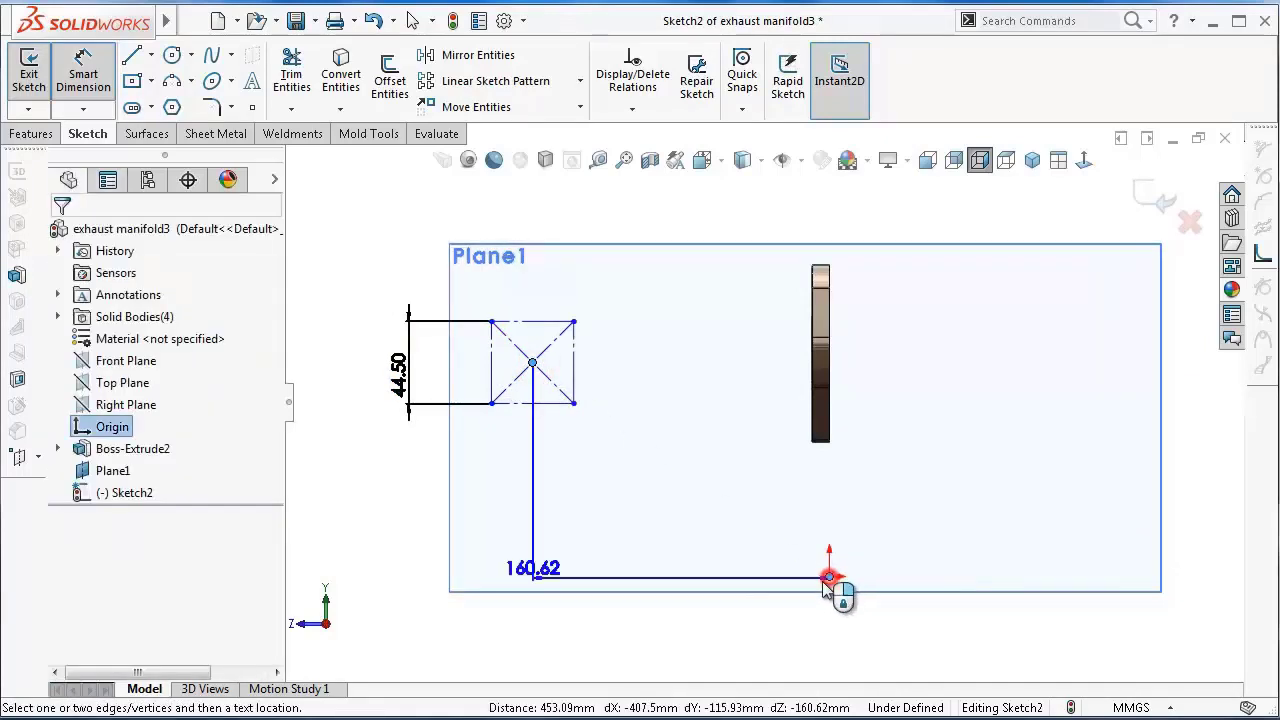
pyautogui.click(790, 628)
pyautogui.write('110')
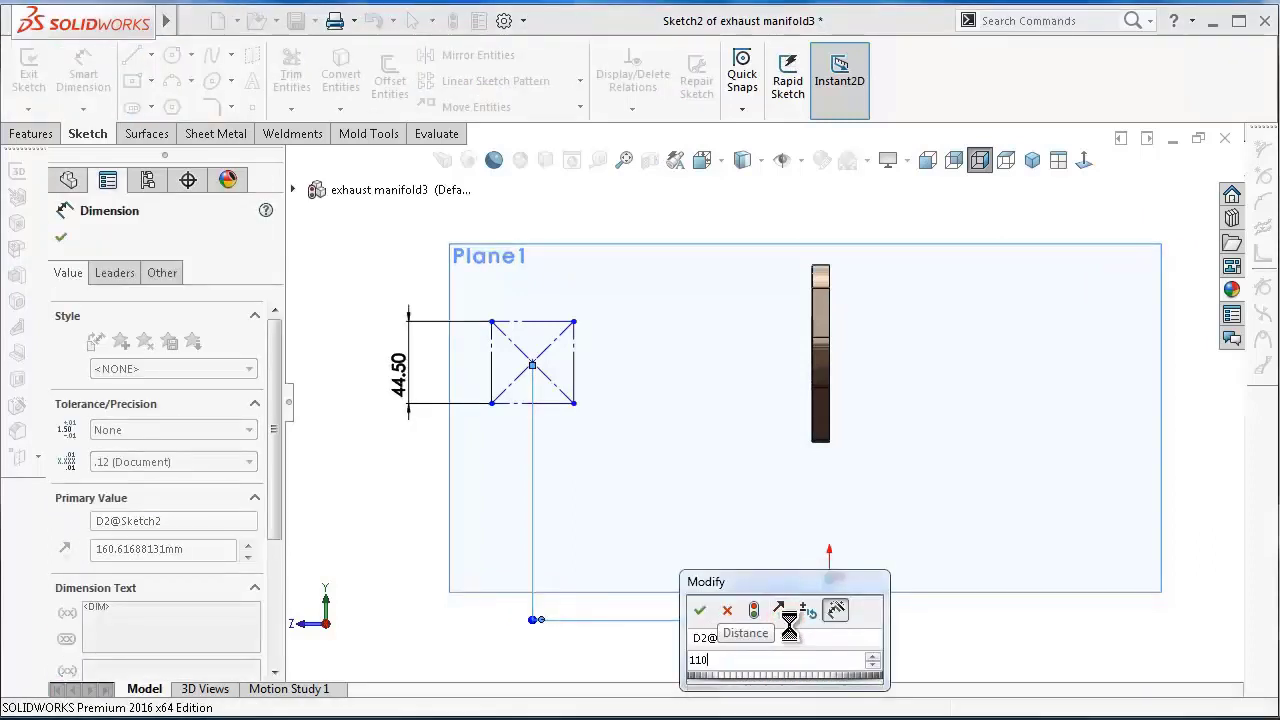
pyautogui.press('Return')
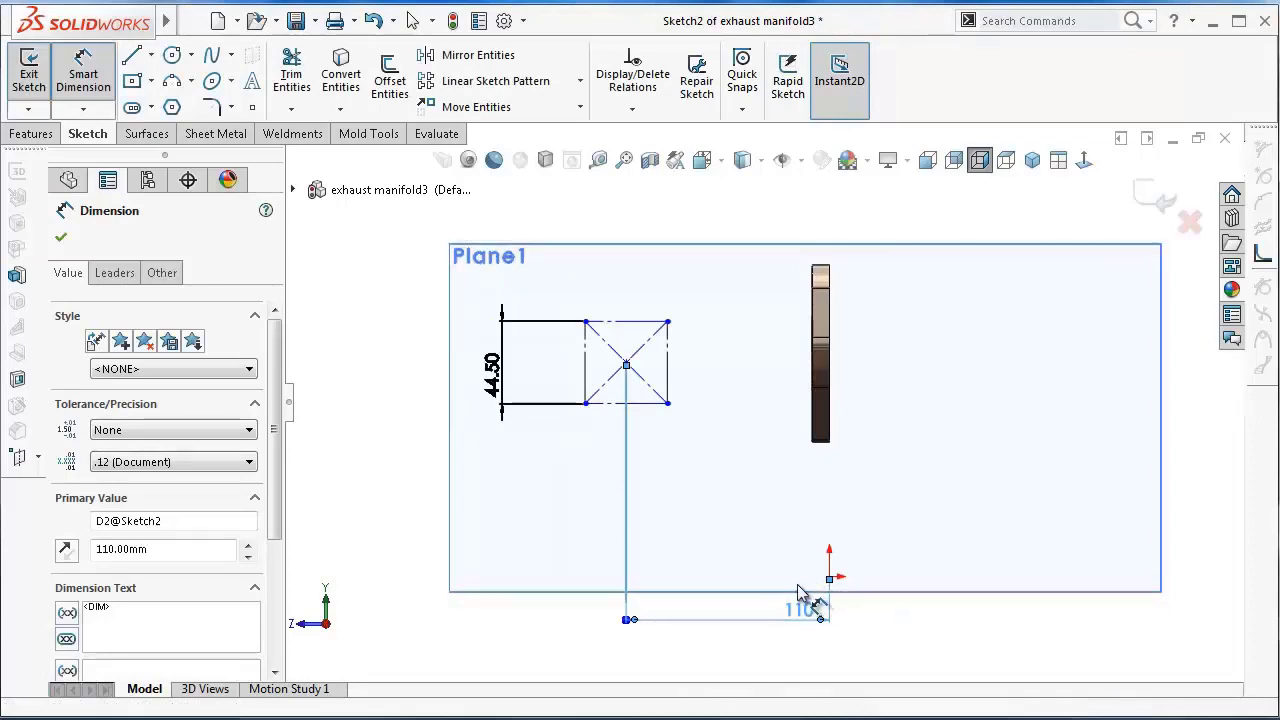
pyautogui.click(627, 365)
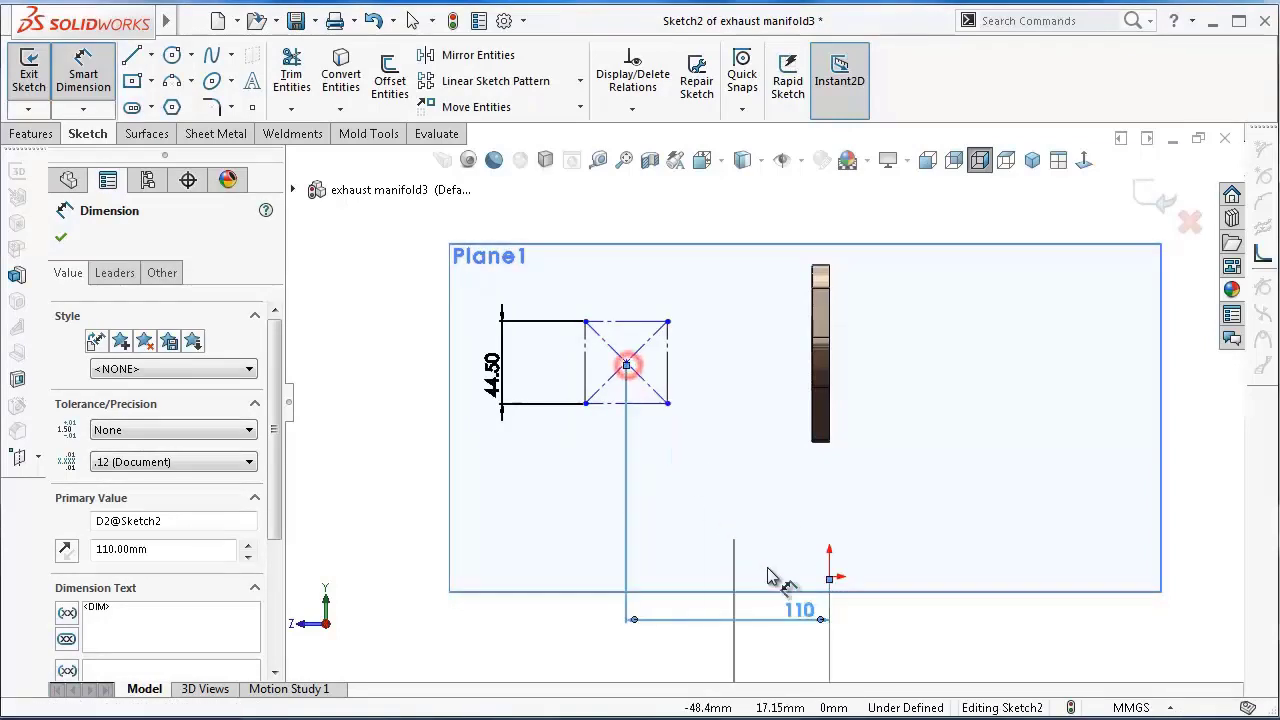
pyautogui.click(835, 585)
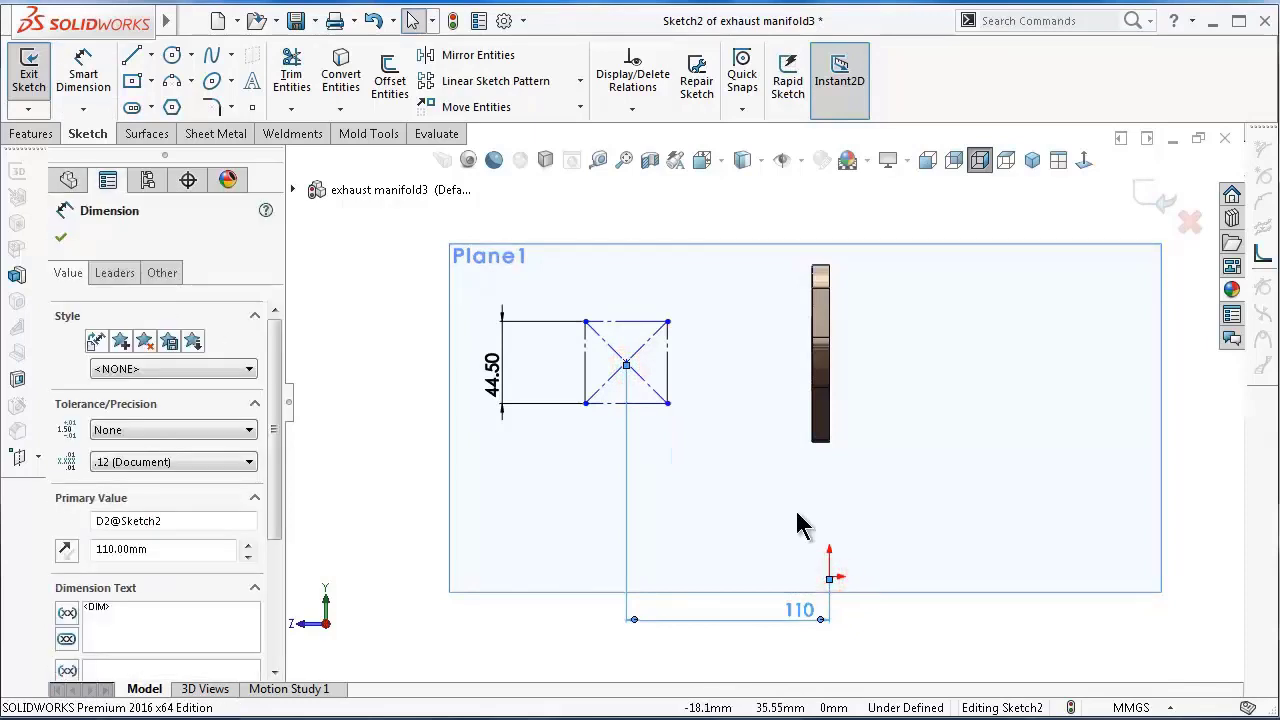
pyautogui.click(796, 513)
# Add a 123 mm vertical dimension from the origin to the centre, then move the 44.50 label left
pyautogui.moveTo(420, 513); pyautogui.dragTo(399, 398, button='right')
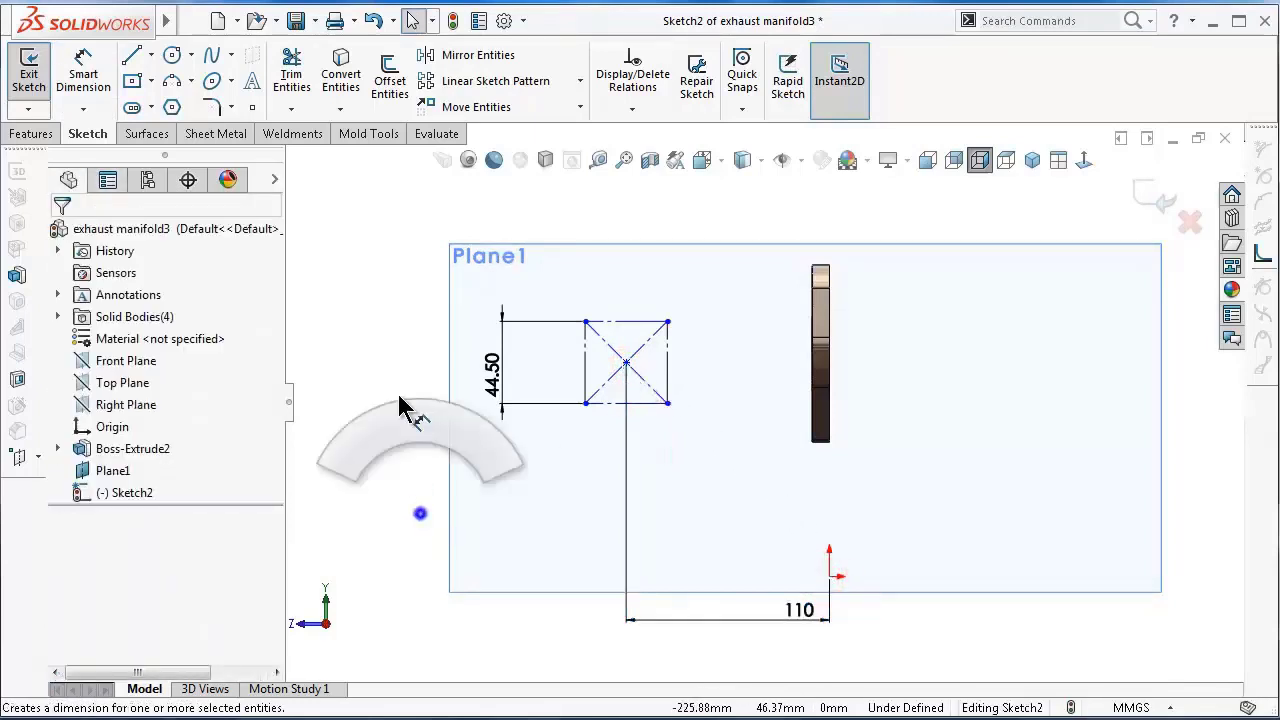
pyautogui.click(627, 363)
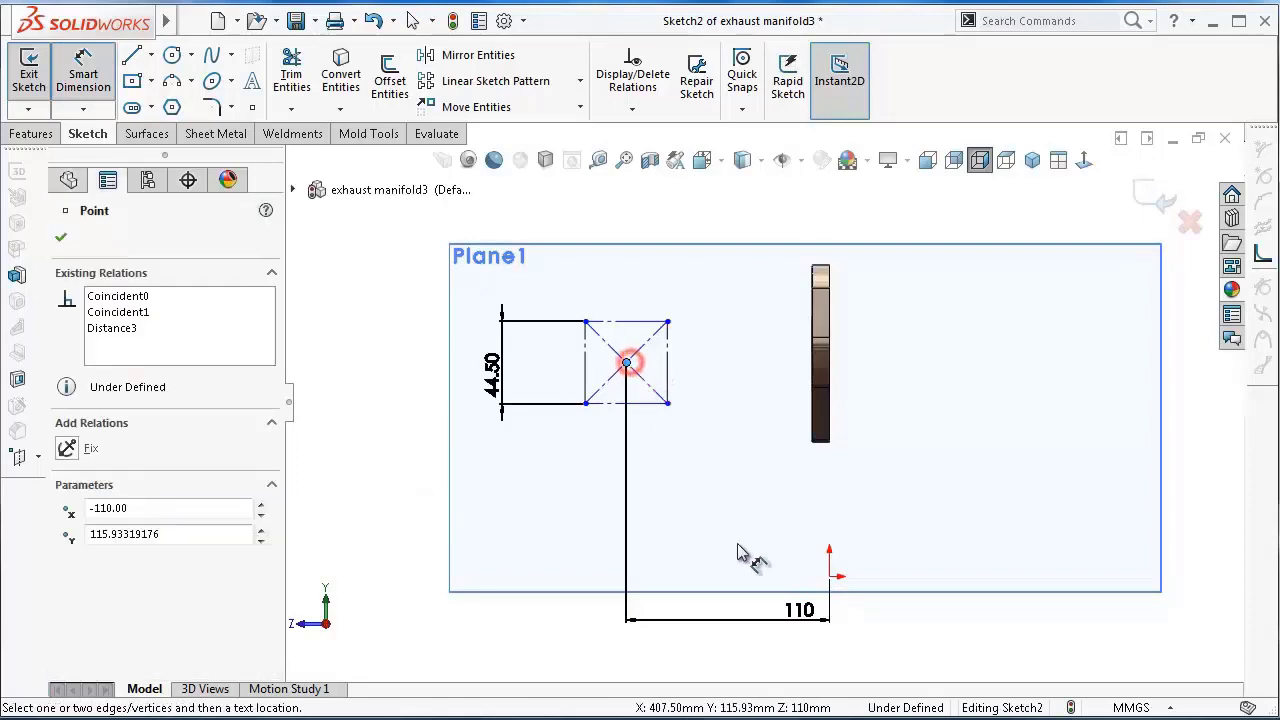
pyautogui.click(831, 579)
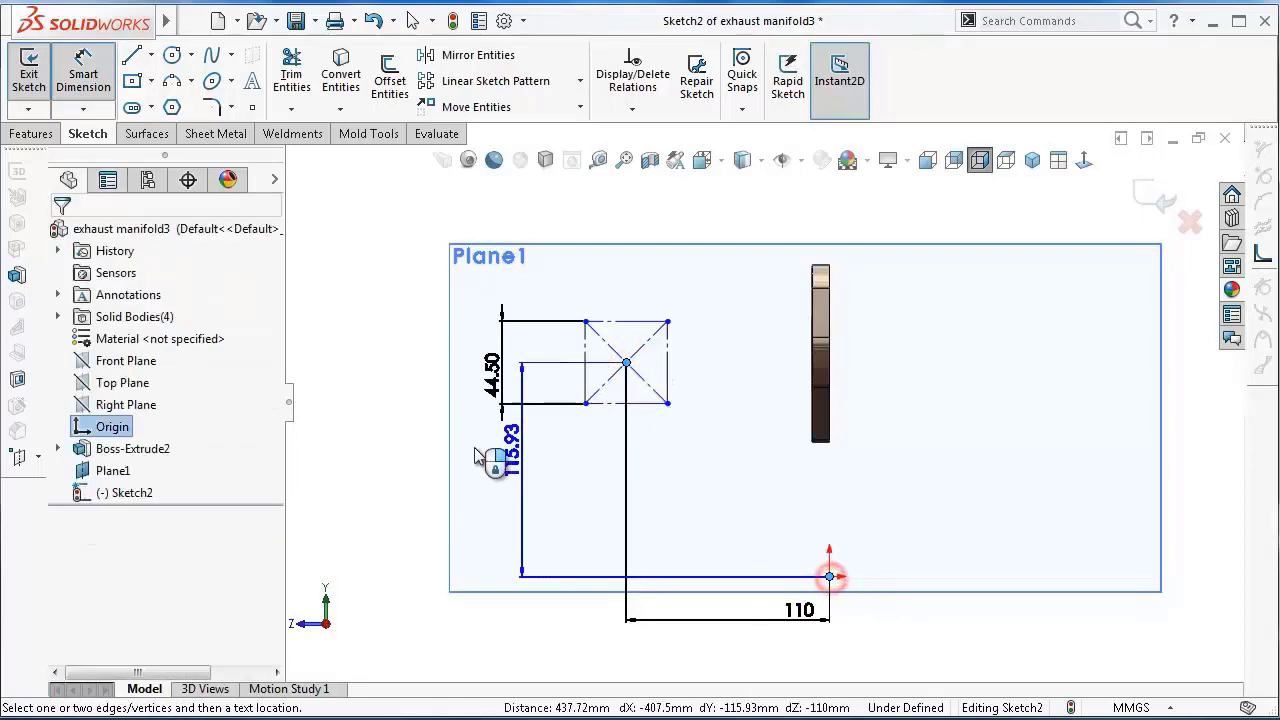
pyautogui.click(418, 488)
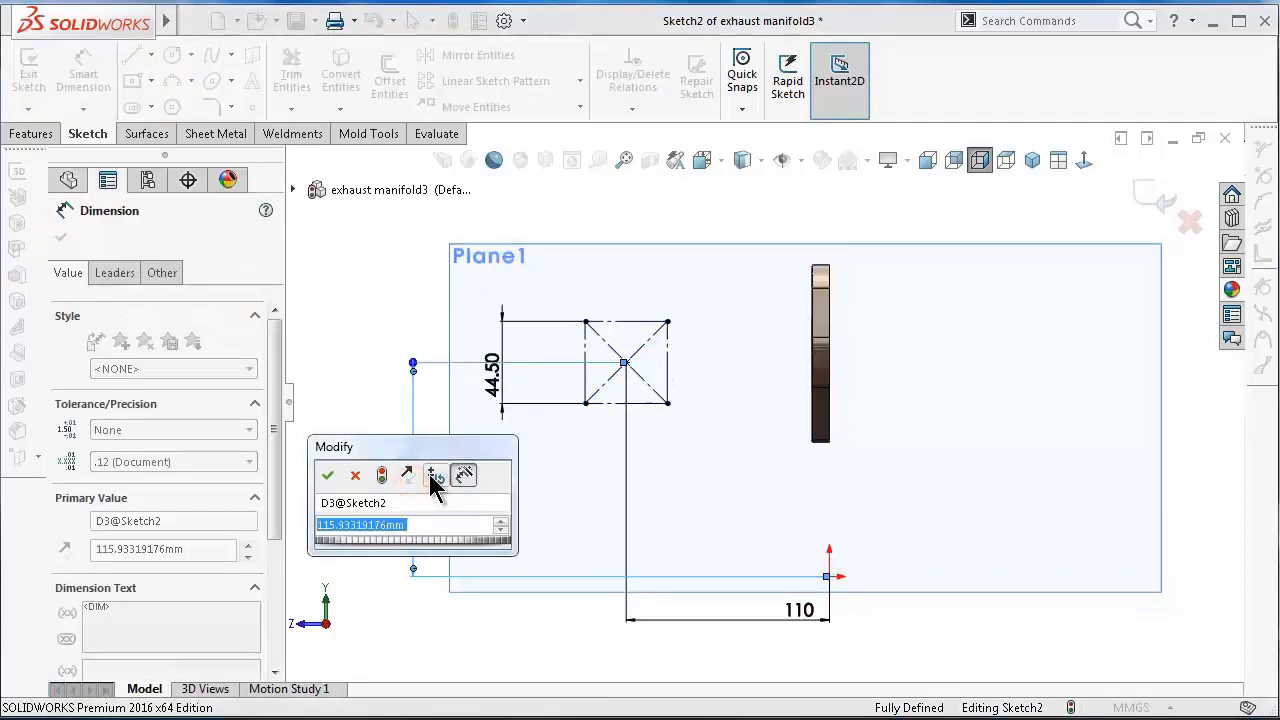
pyautogui.write('123')
pyautogui.press('Return')
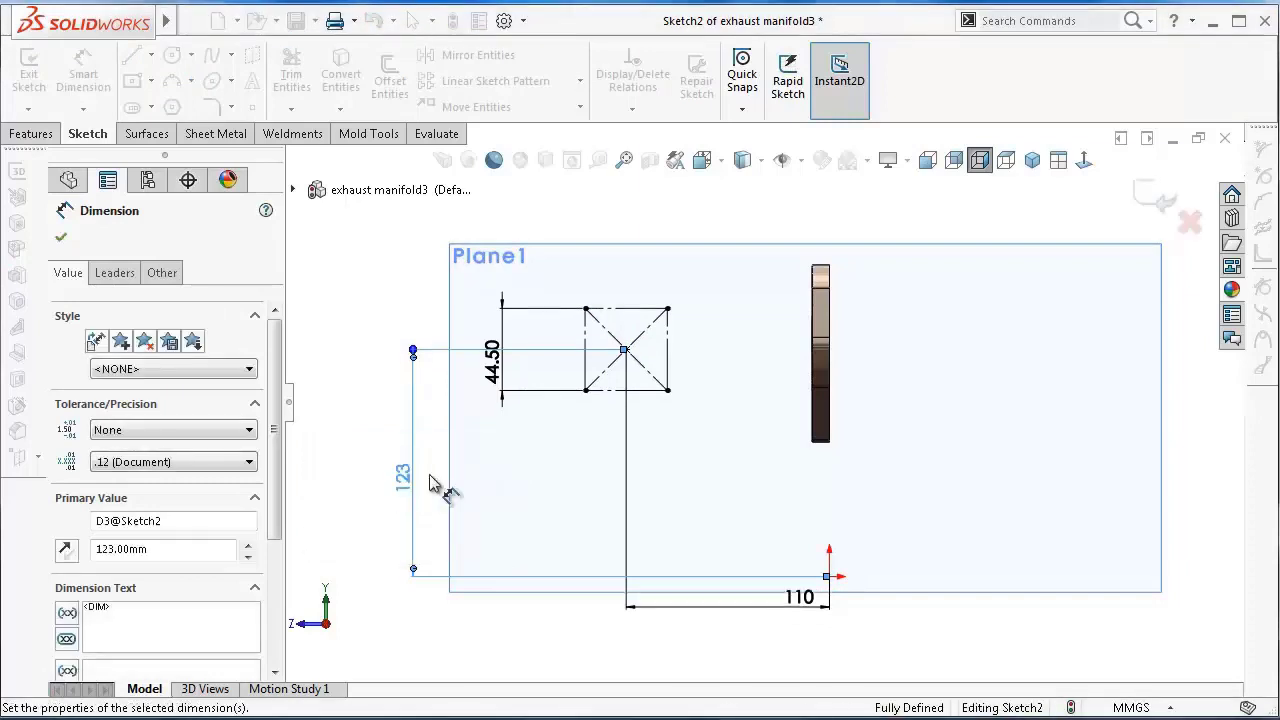
pyautogui.click(365, 473)
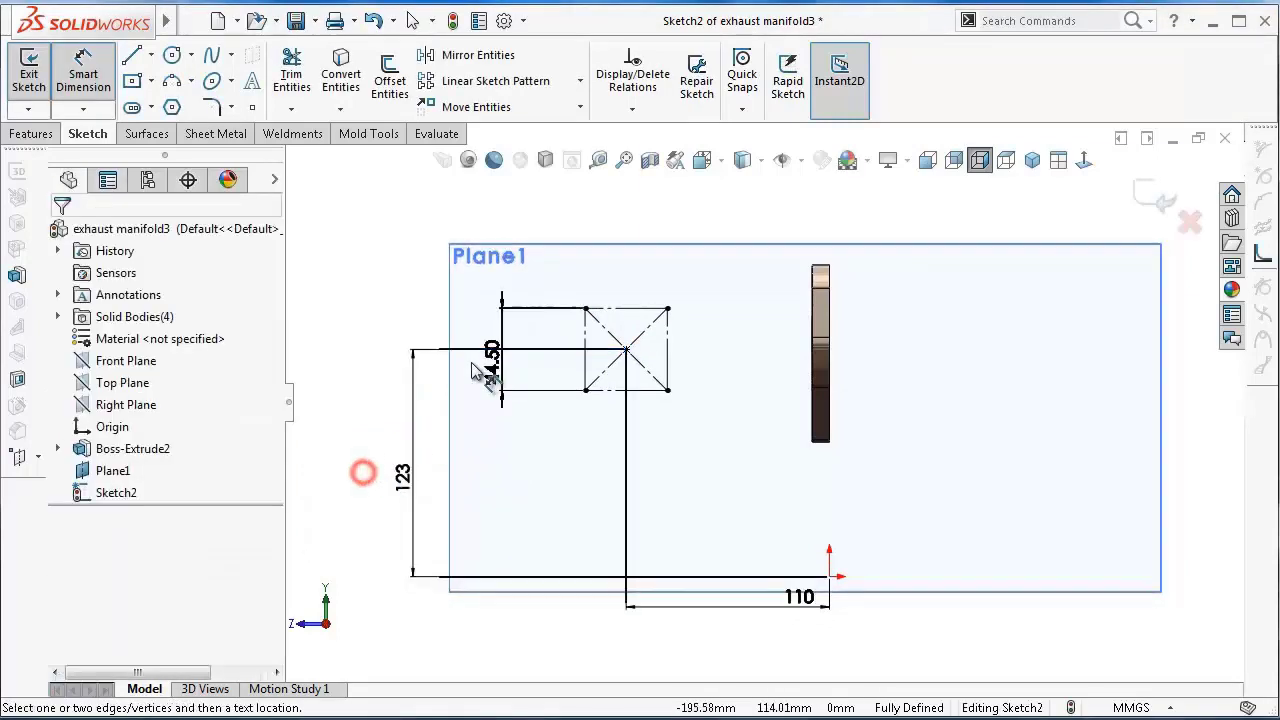
pyautogui.moveTo(497, 347); pyautogui.dragTo(343, 334)
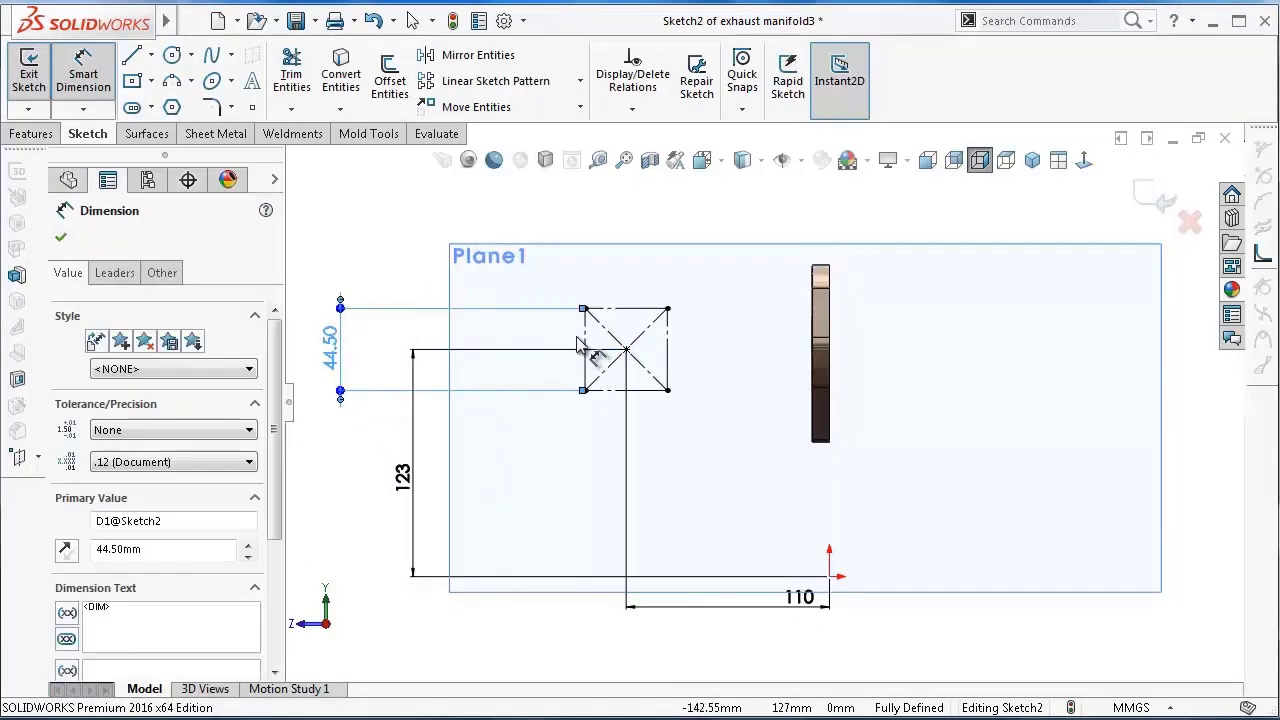
pyautogui.scroll(-2, 610, 280)
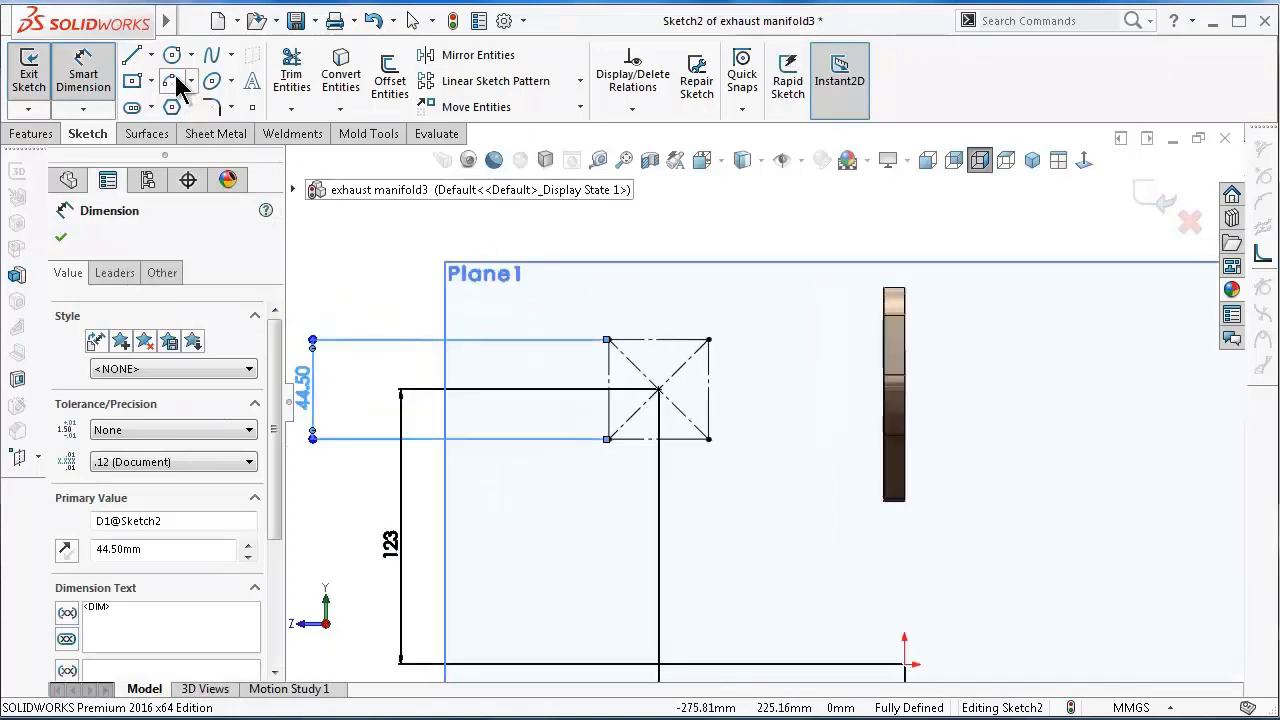
# Draw four circles centred on the top-right, top-left, bottom-left and bottom-right corners
pyautogui.click(171, 54)
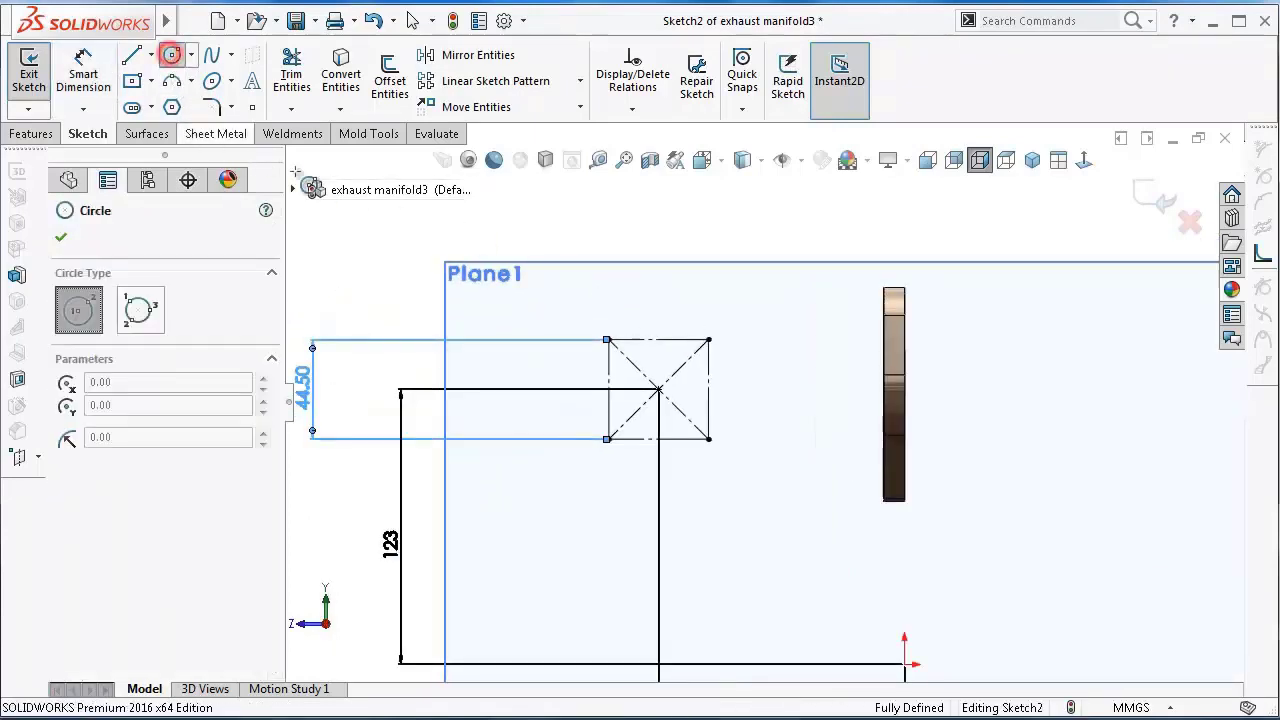
pyautogui.click(708, 340)
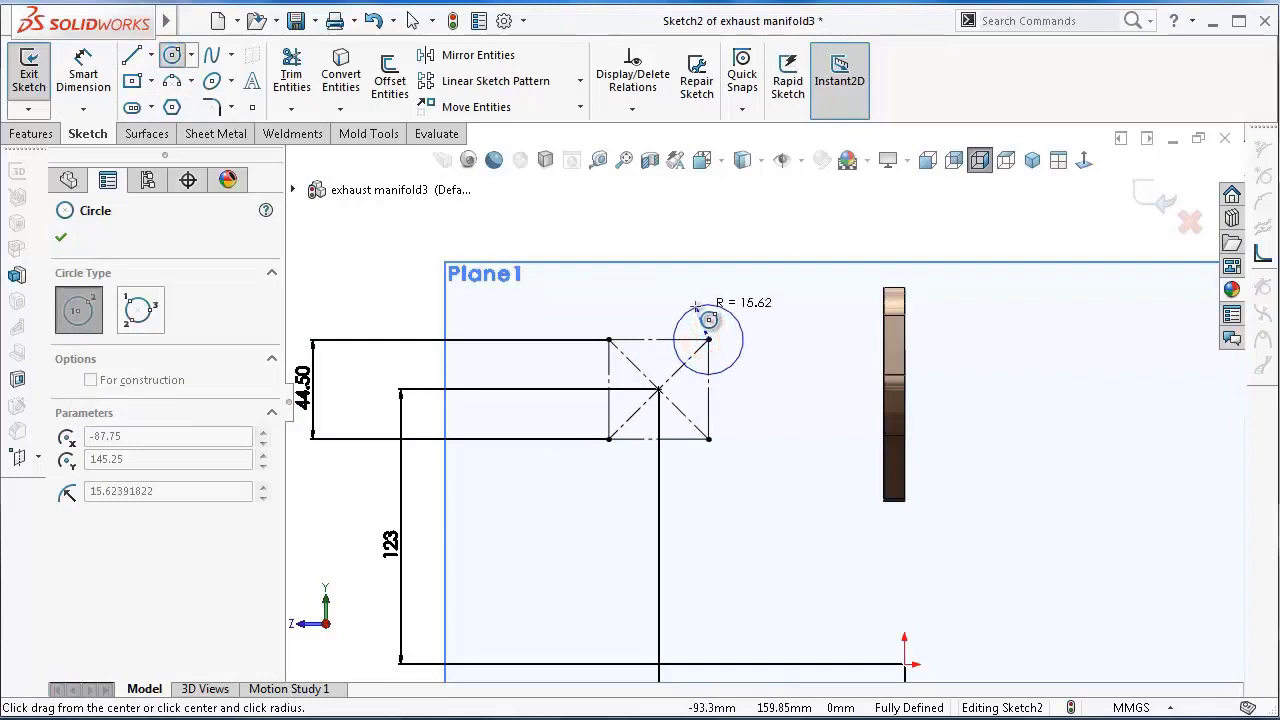
pyautogui.click(702, 304)
pyautogui.click(608, 340)
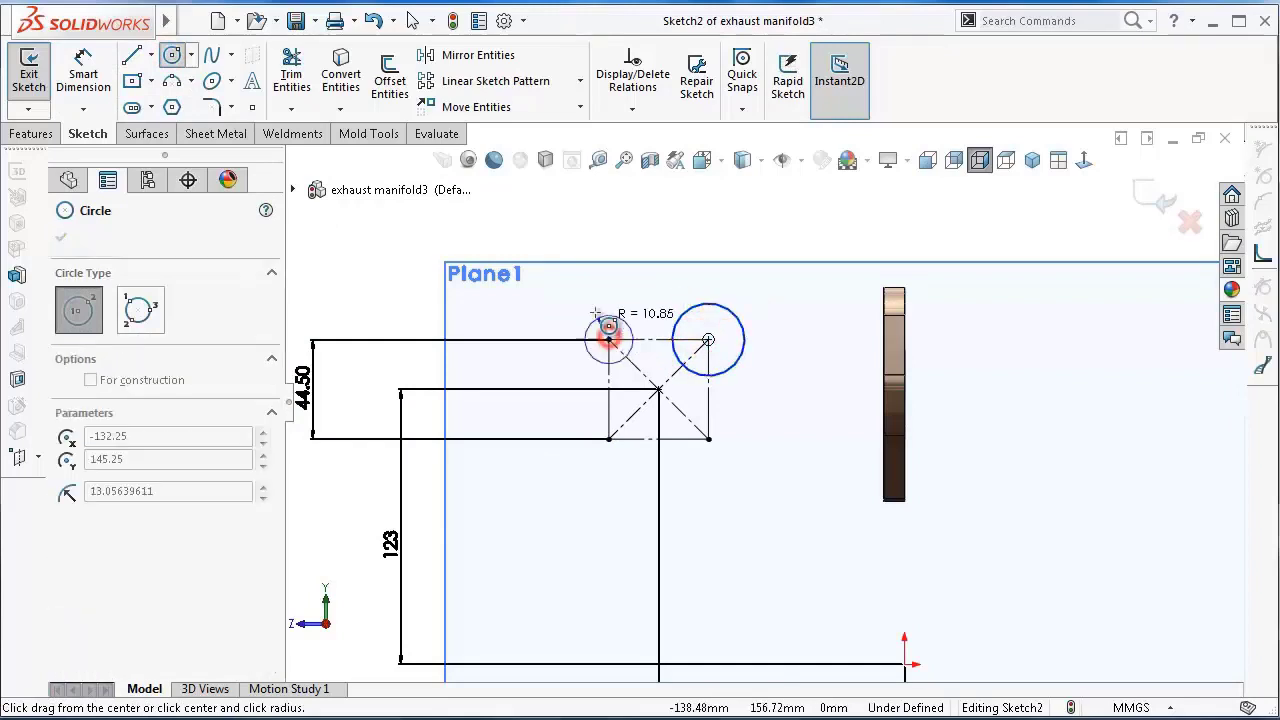
pyautogui.click(608, 300)
pyautogui.click(608, 438)
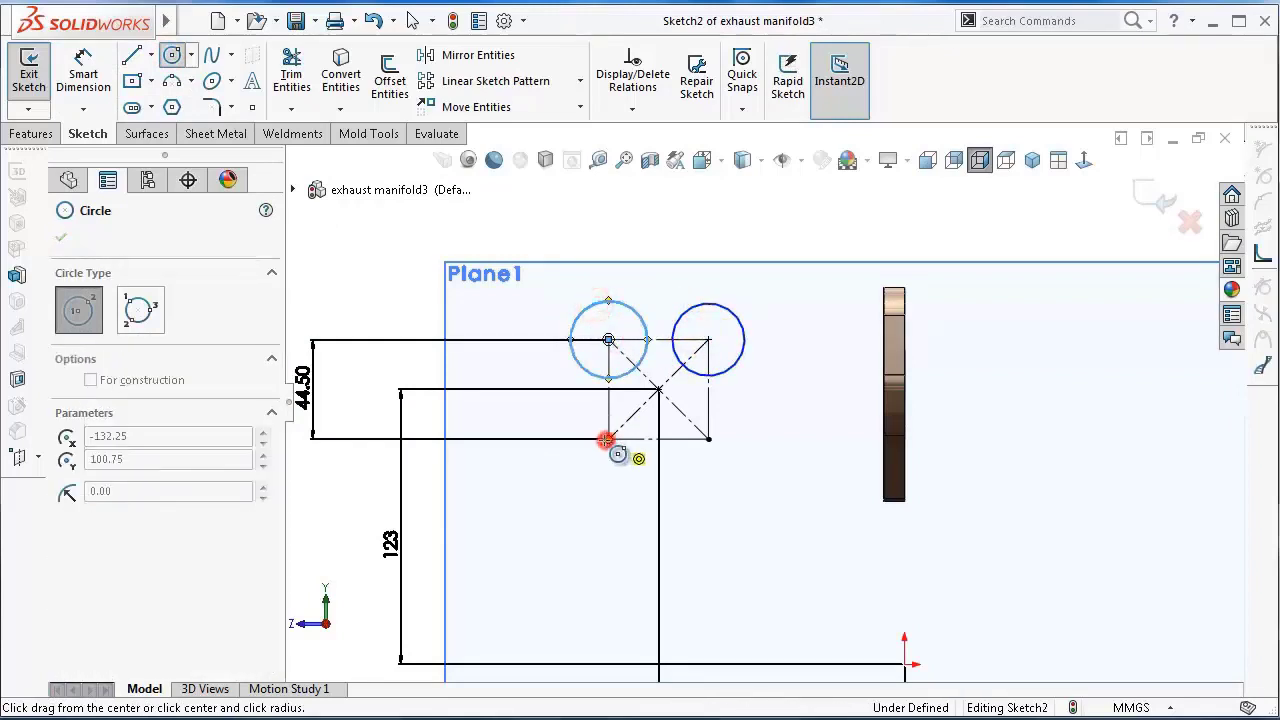
pyautogui.click(565, 413)
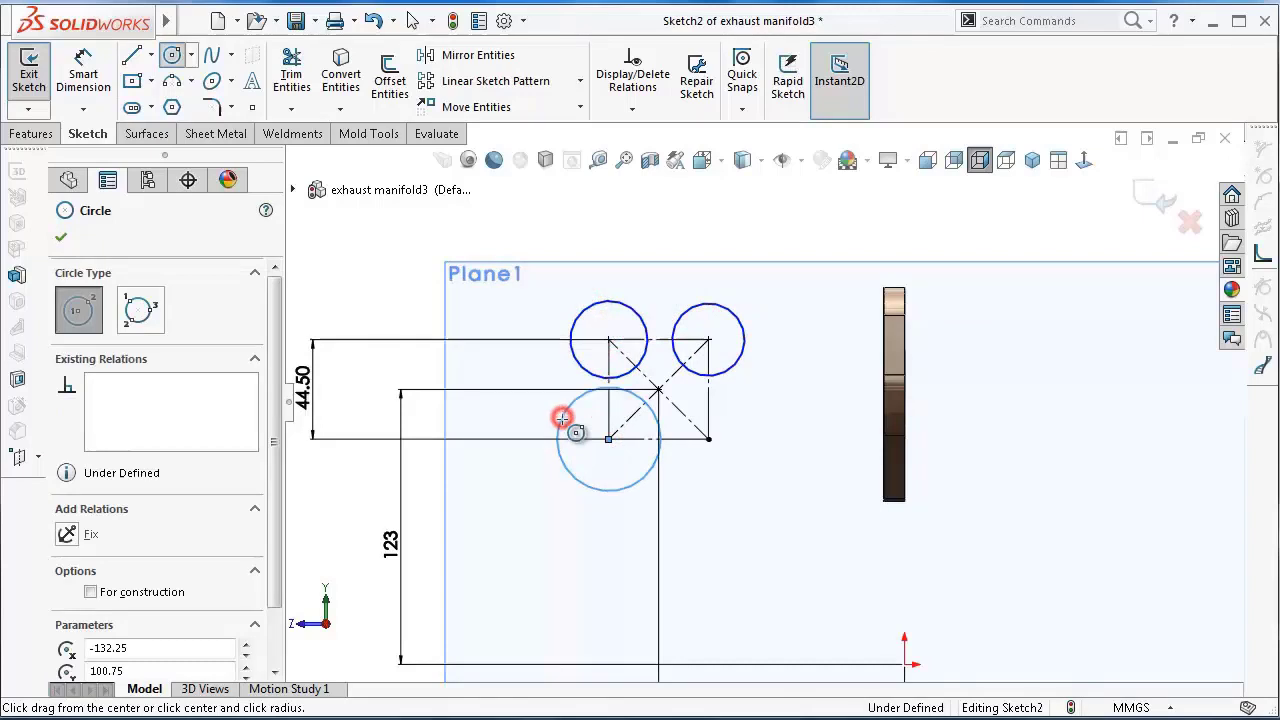
pyautogui.click(708, 438)
pyautogui.click(735, 465)
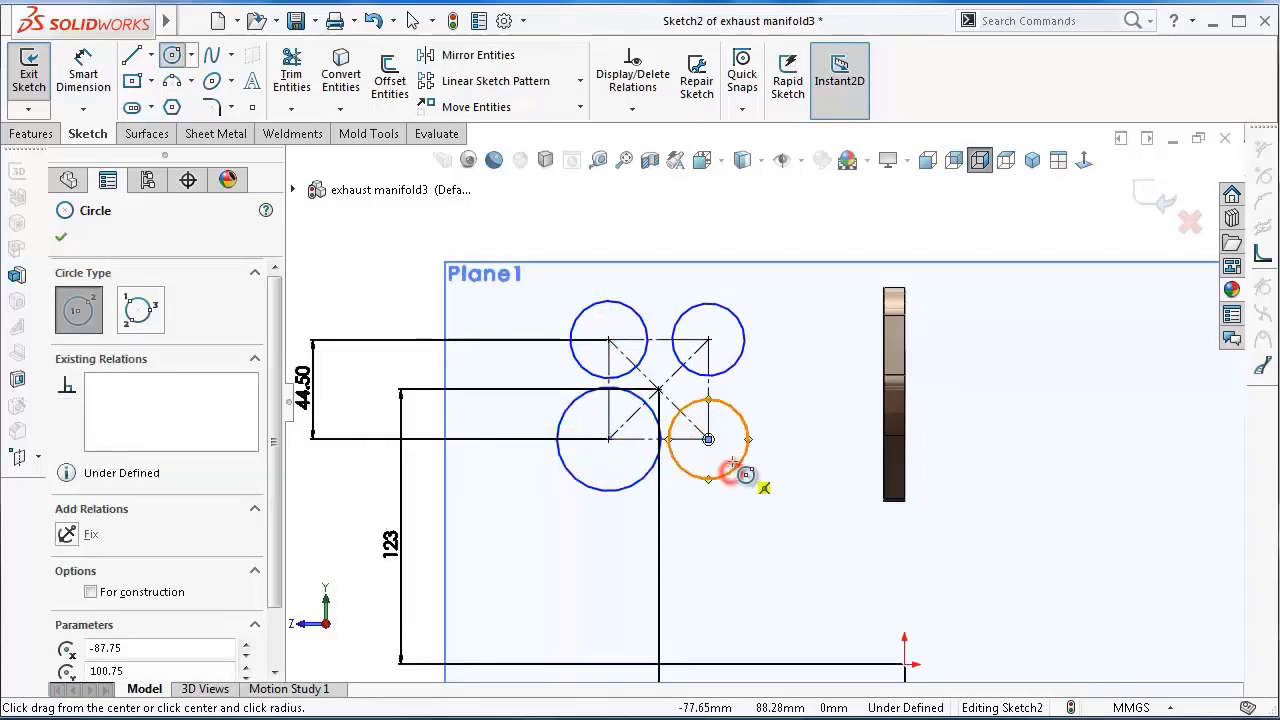
pyautogui.press('Escape')
pyautogui.click(728, 405)
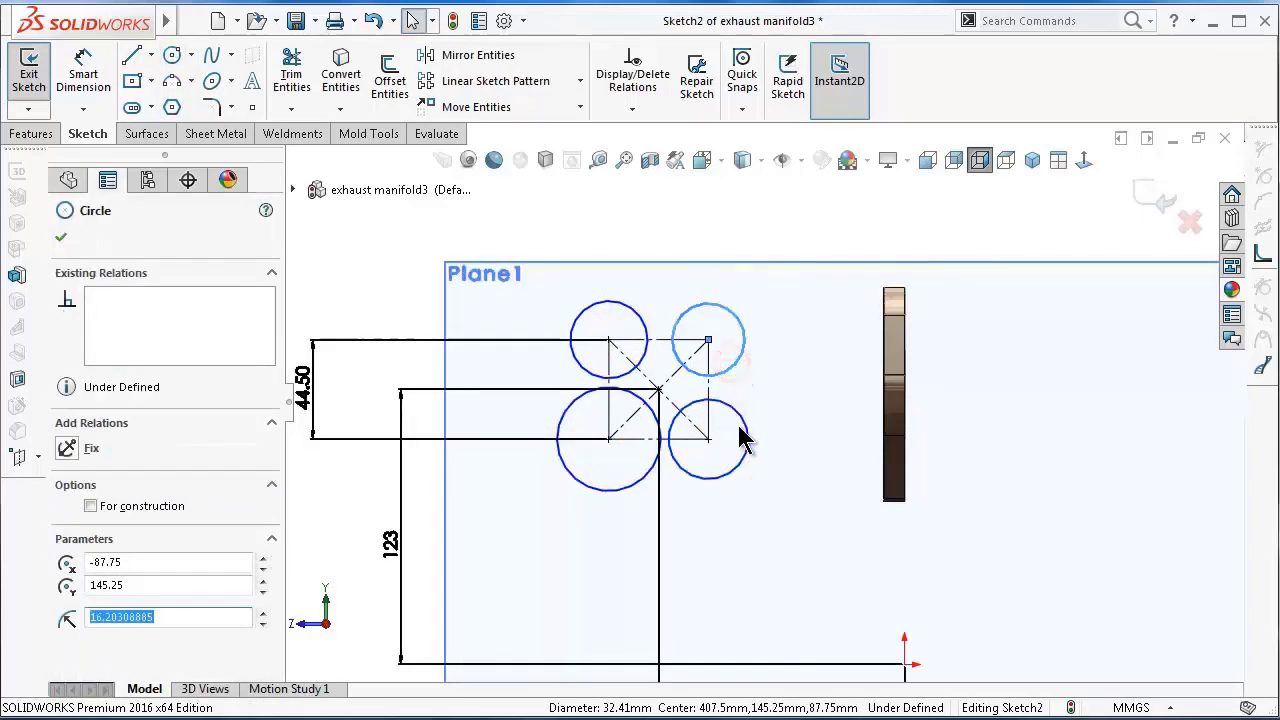
# Select all four corner circles and add an Equal relation between them
pyautogui.keyDown('ctrl'); pyautogui.click(743, 427); pyautogui.keyUp('ctrl')
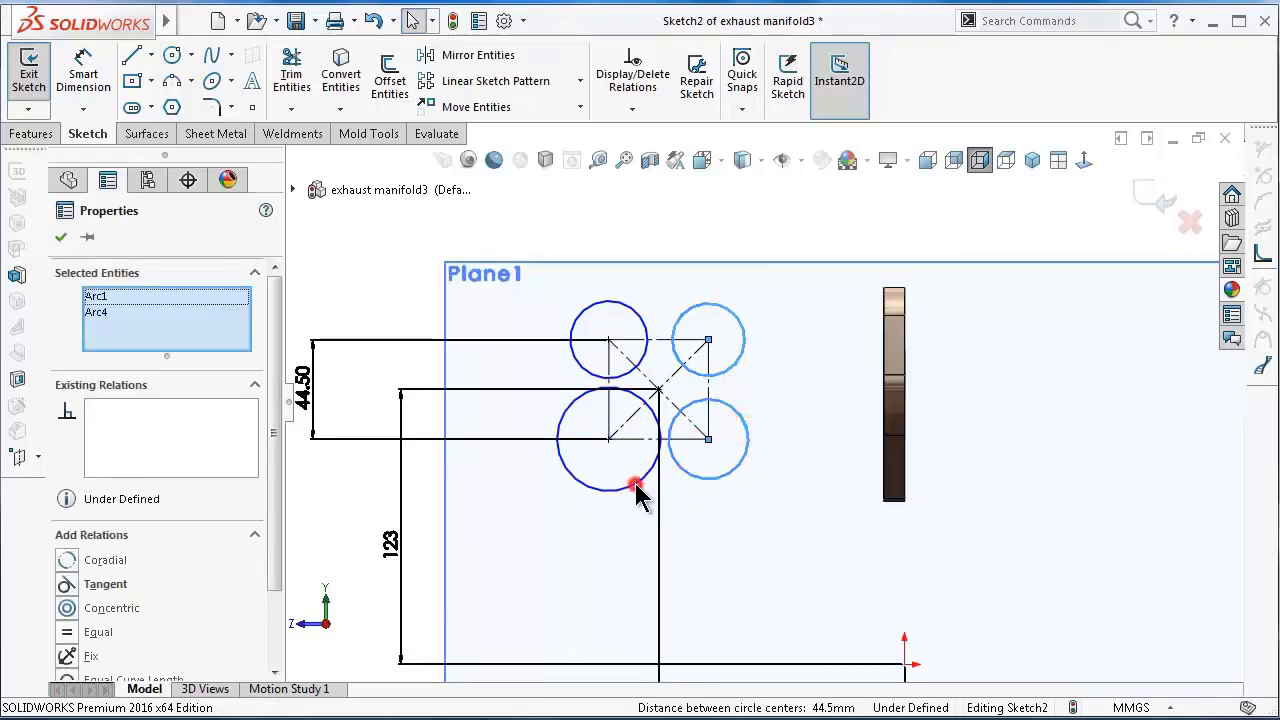
pyautogui.keyDown('ctrl'); pyautogui.click(634, 484); pyautogui.keyUp('ctrl')
pyautogui.keyDown('ctrl'); pyautogui.click(645, 362); pyautogui.keyUp('ctrl')
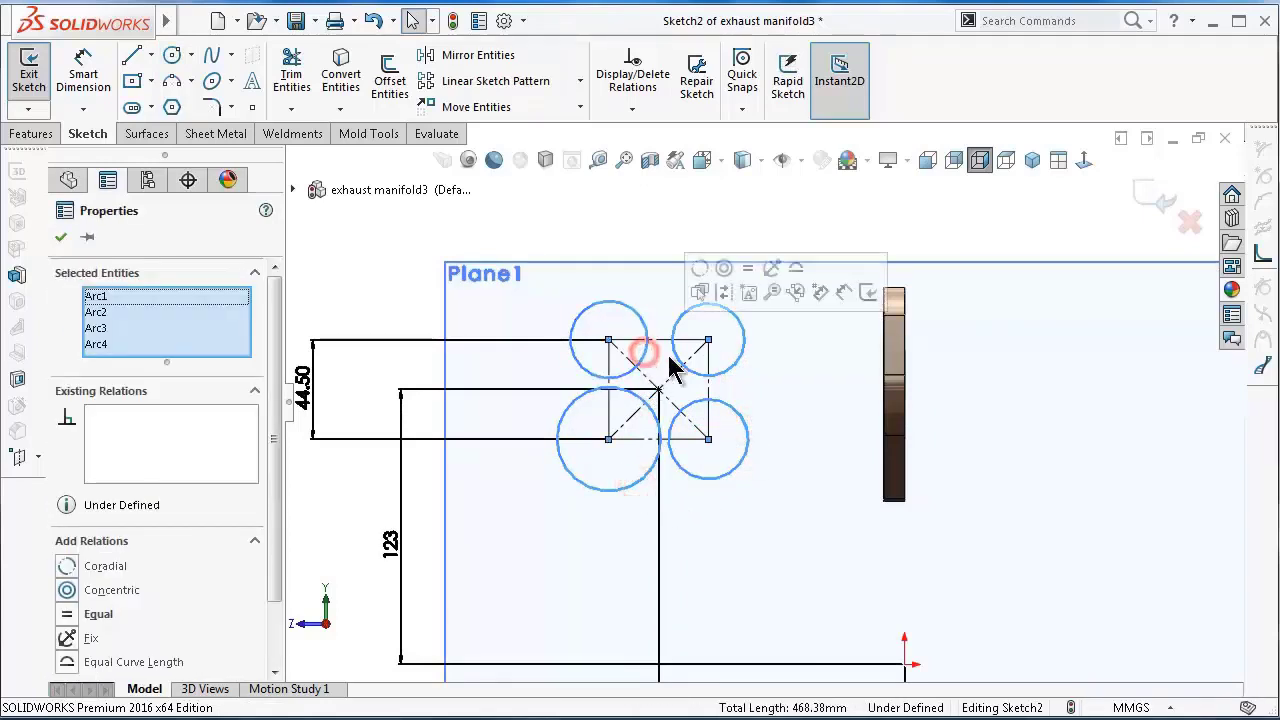
pyautogui.click(746, 272)
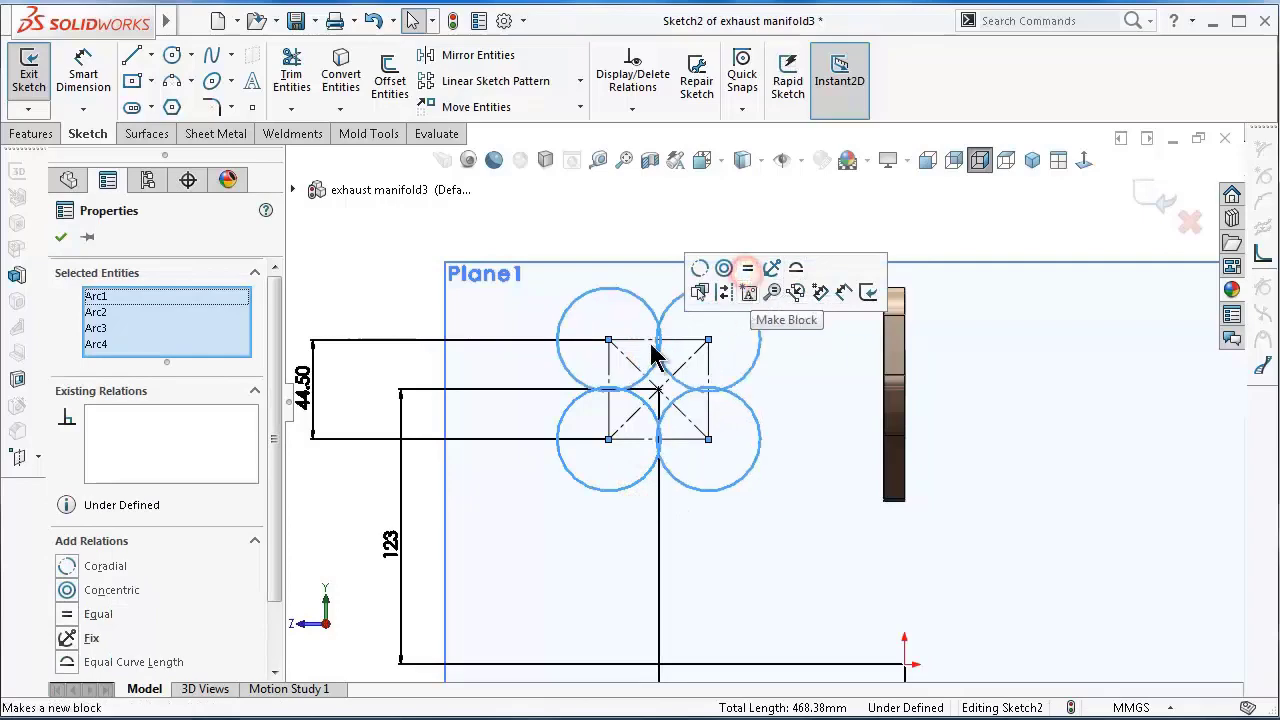
pyautogui.click(496, 490)
pyautogui.moveTo(801, 543); pyautogui.dragTo(806, 430, button='right')
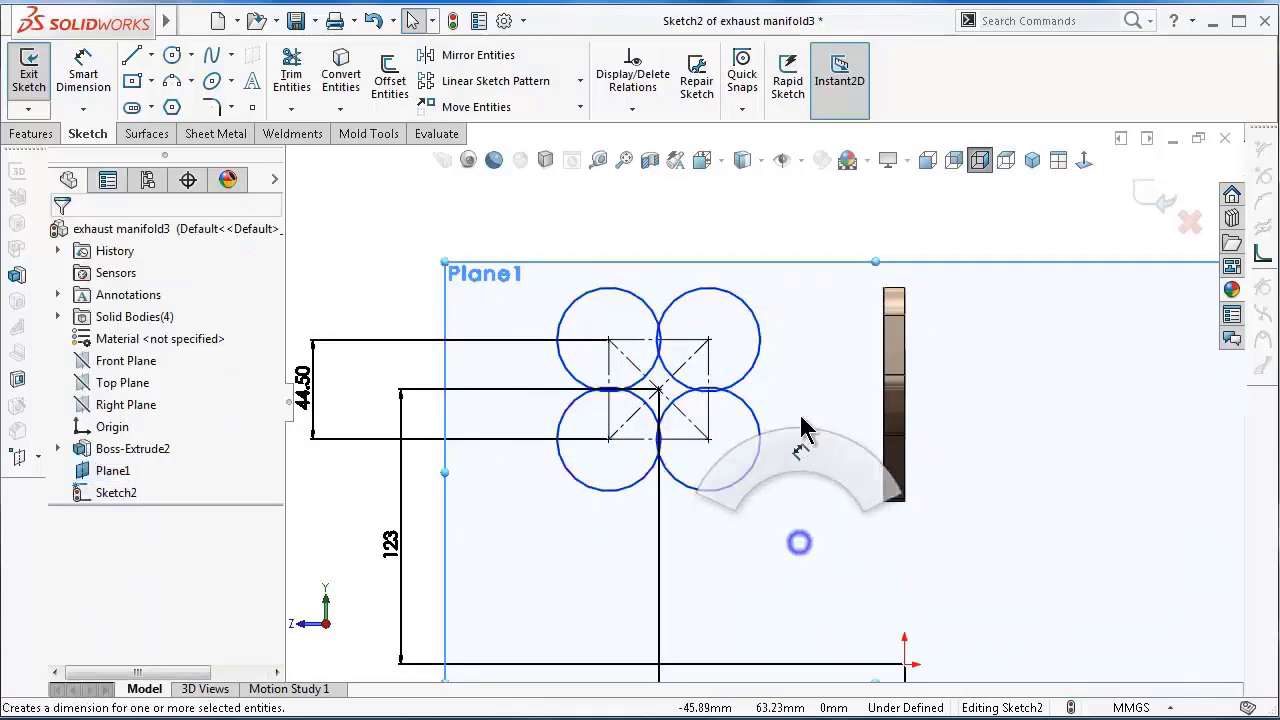
# Dimension the bottom-right circle's diameter to 42.5 mm
pyautogui.click(760, 440)
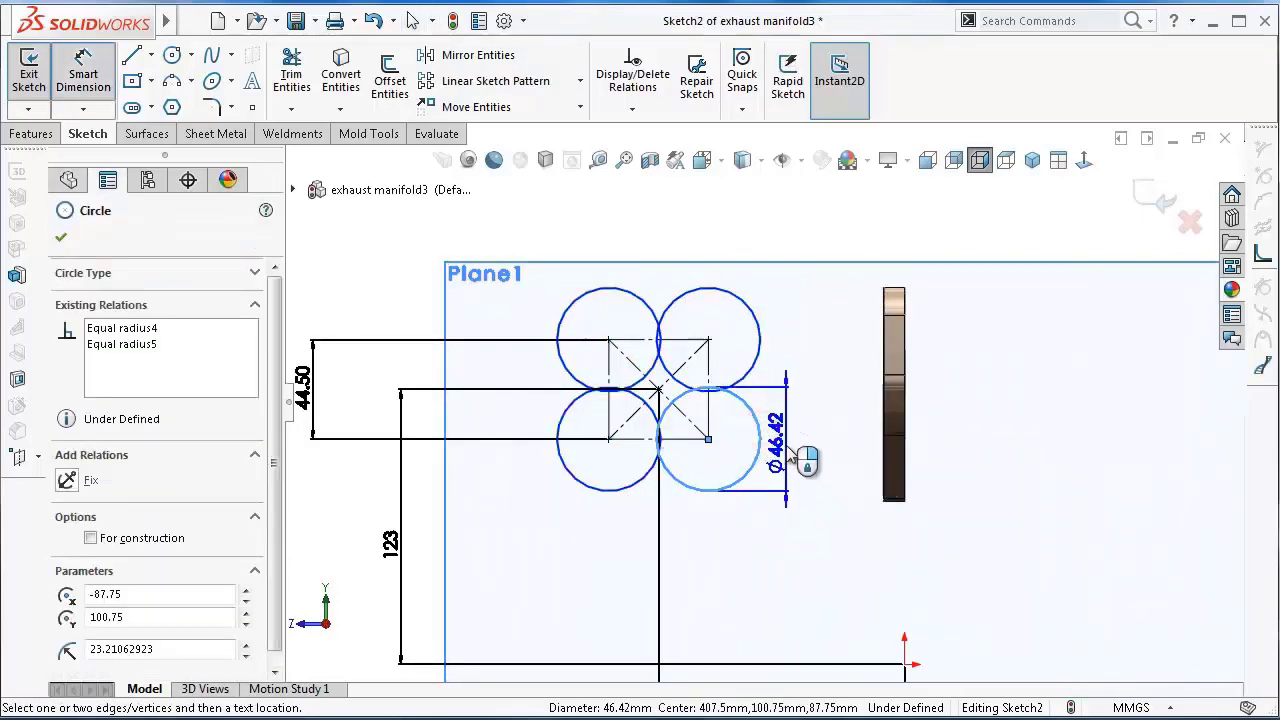
pyautogui.click(792, 452)
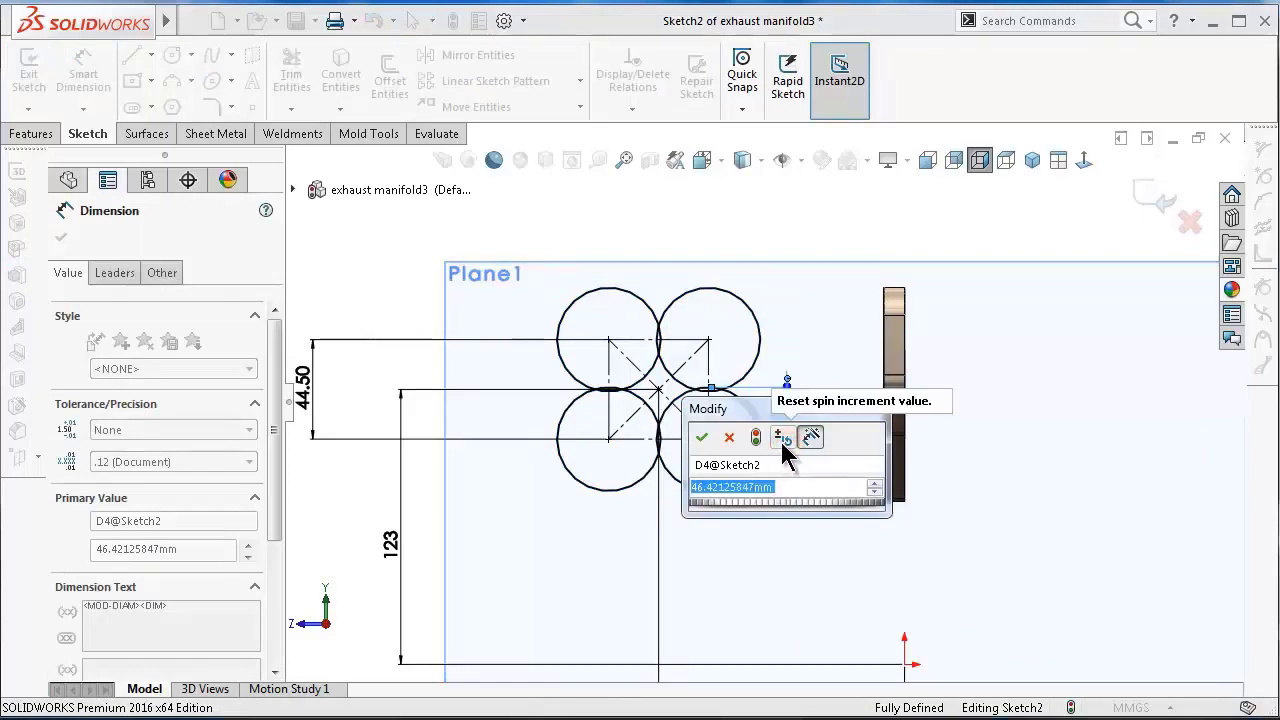
pyautogui.write('42.')
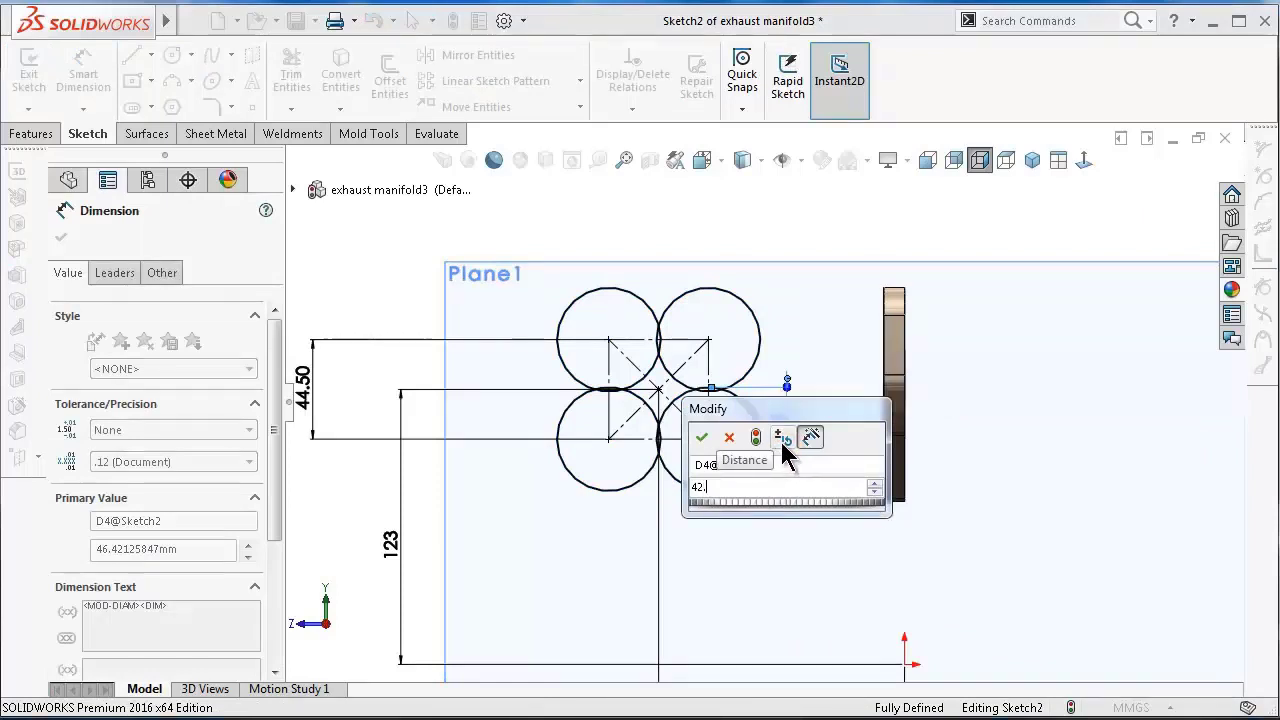
pyautogui.write('5')
pyautogui.press('Return')
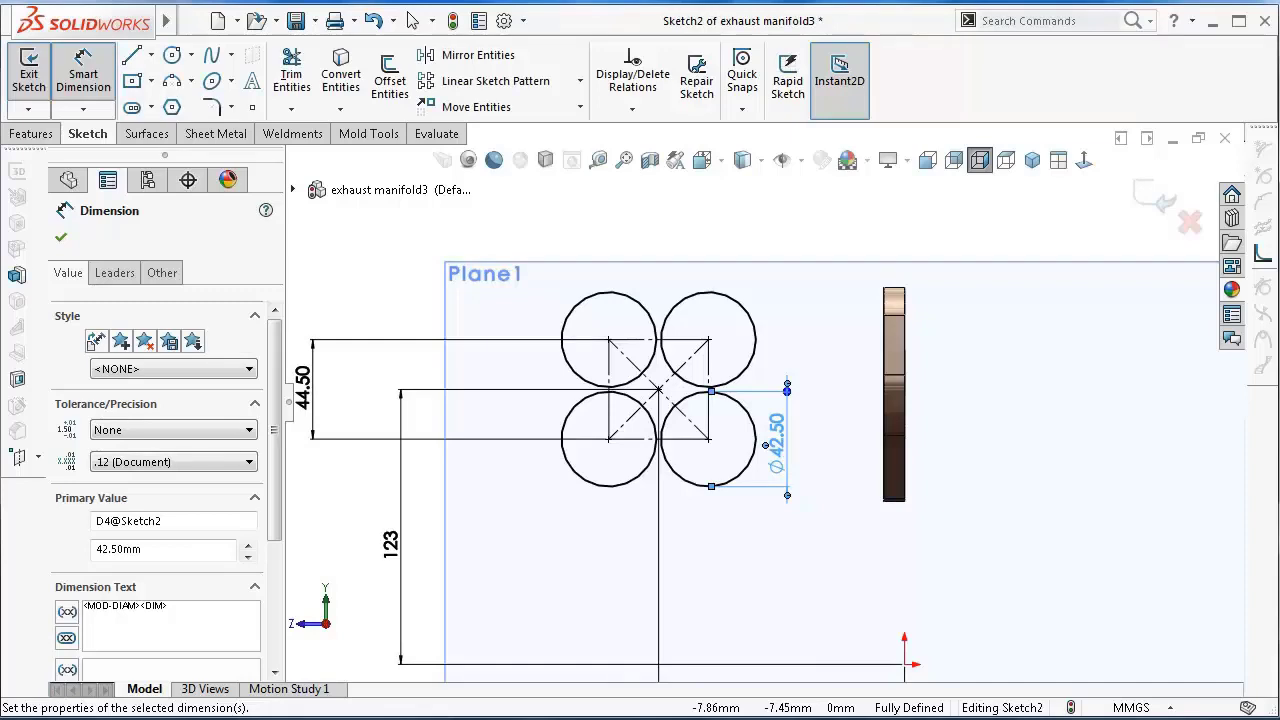
# Save the part and fit the sketch in view
pyautogui.click(292, 18)
pyautogui.press('f')
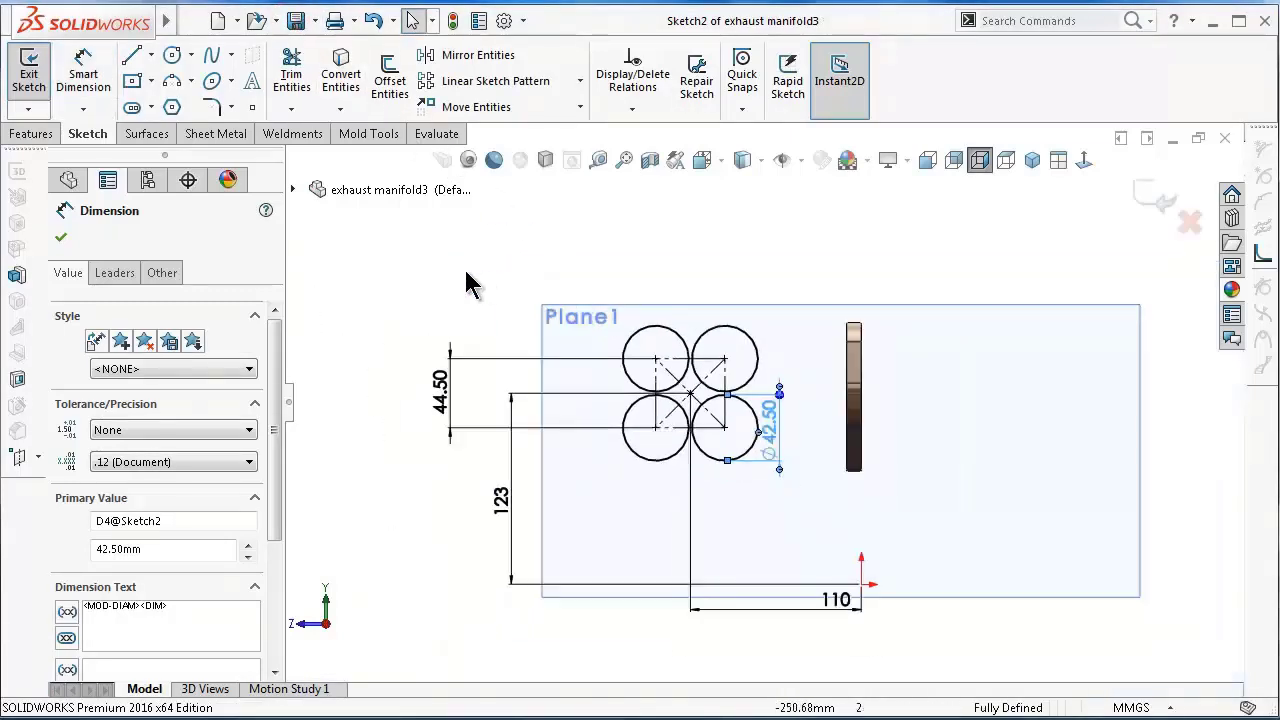
pyautogui.click(472, 280)
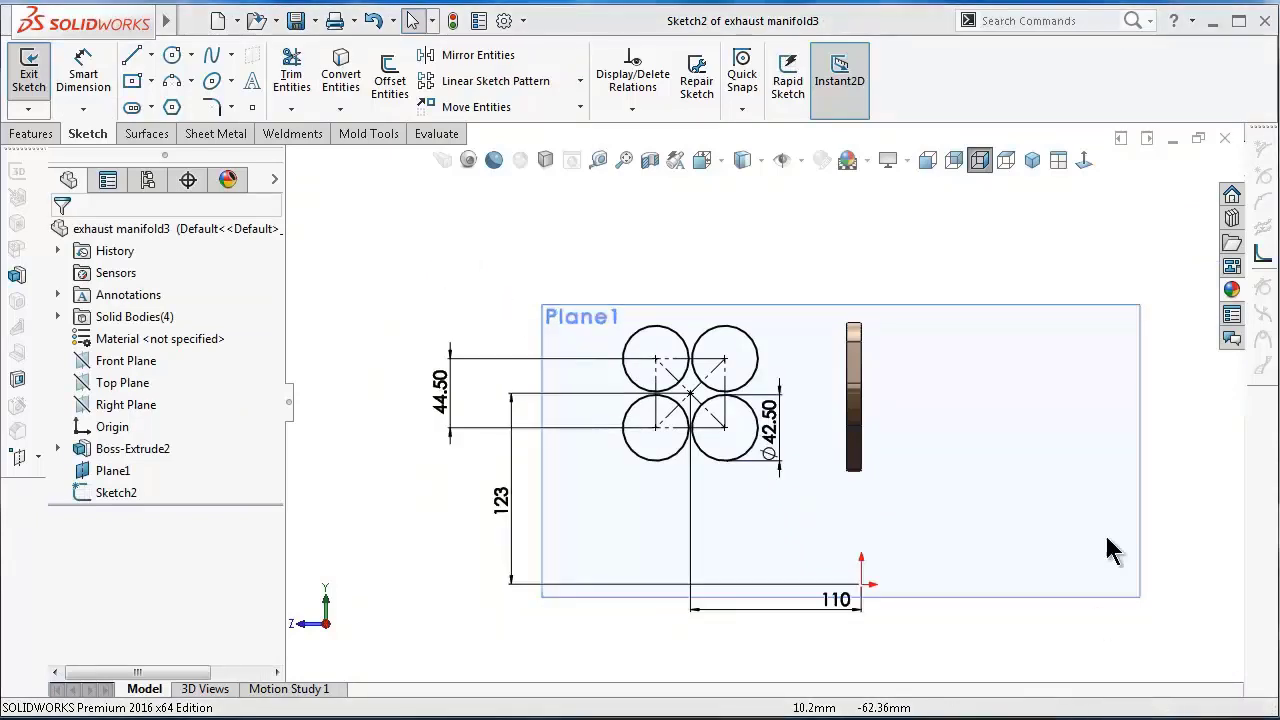
# Exit Sketch2, orbit the flanges in 3D, and turn on the cartoon display effect
pyautogui.click(1088, 252)
pyautogui.click(1145, 196)
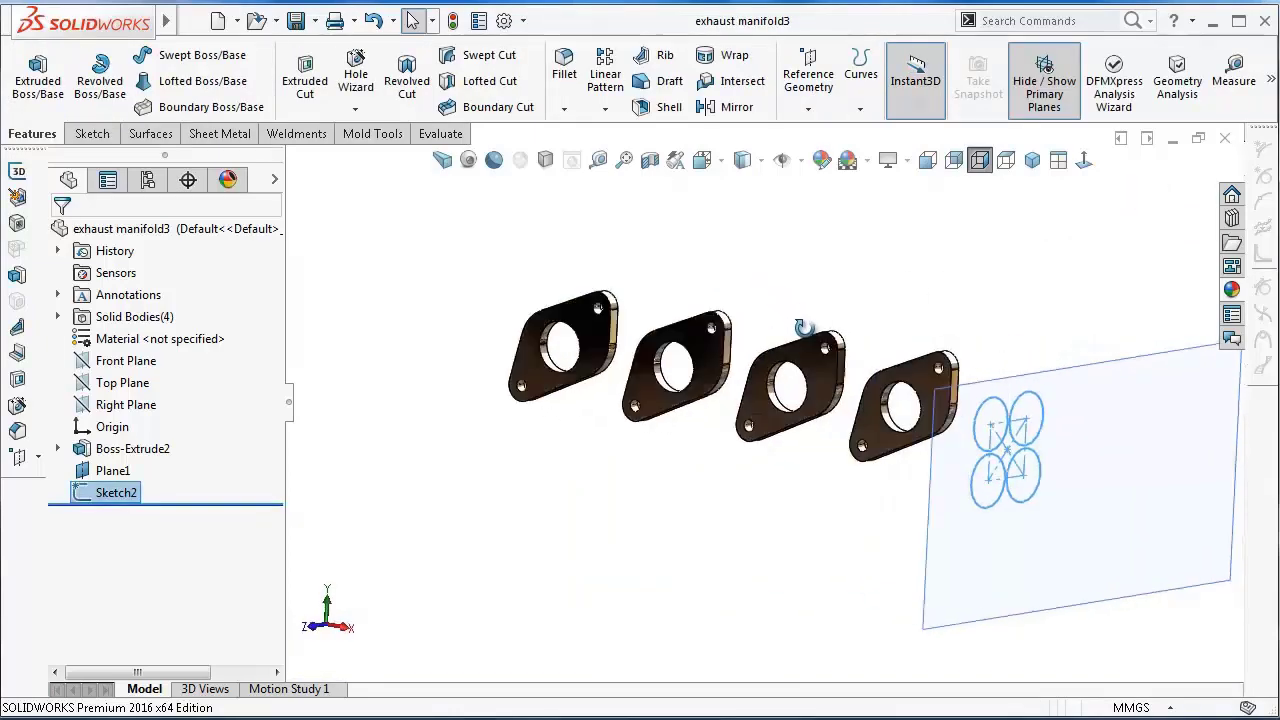
pyautogui.moveTo(728, 281); pyautogui.dragTo(873, 465, button='middle')
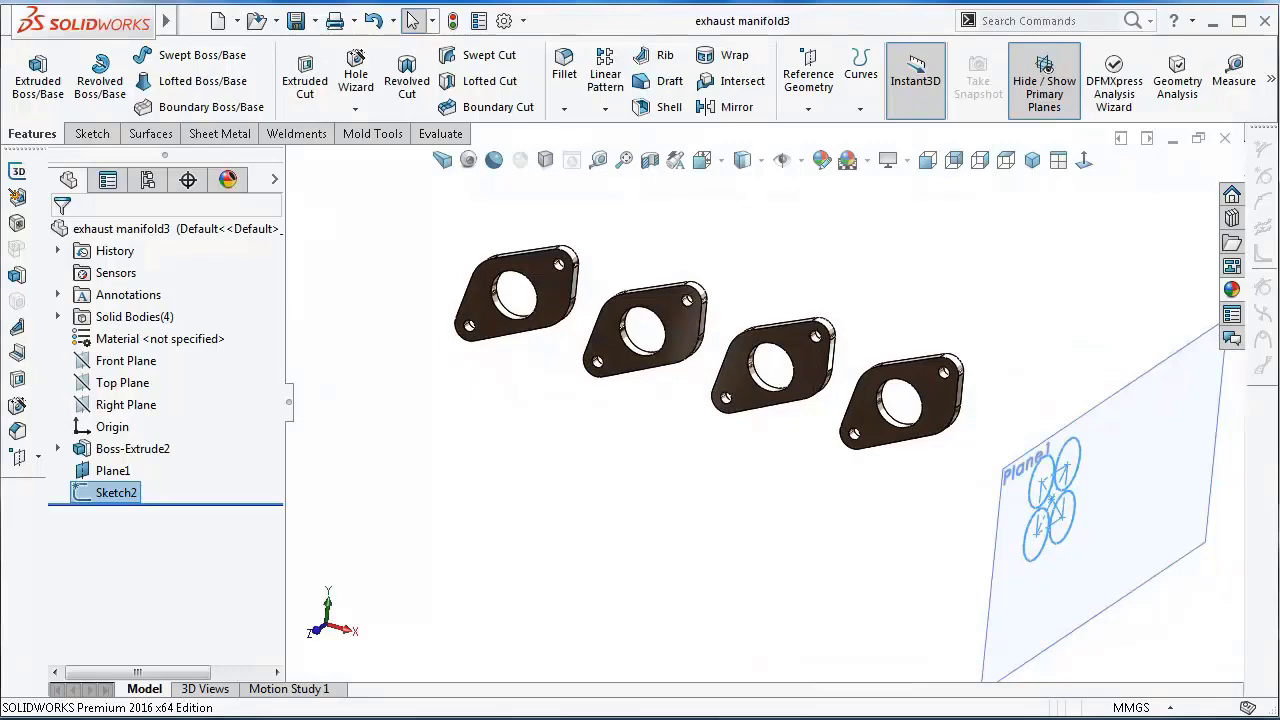
pyautogui.press('Escape')
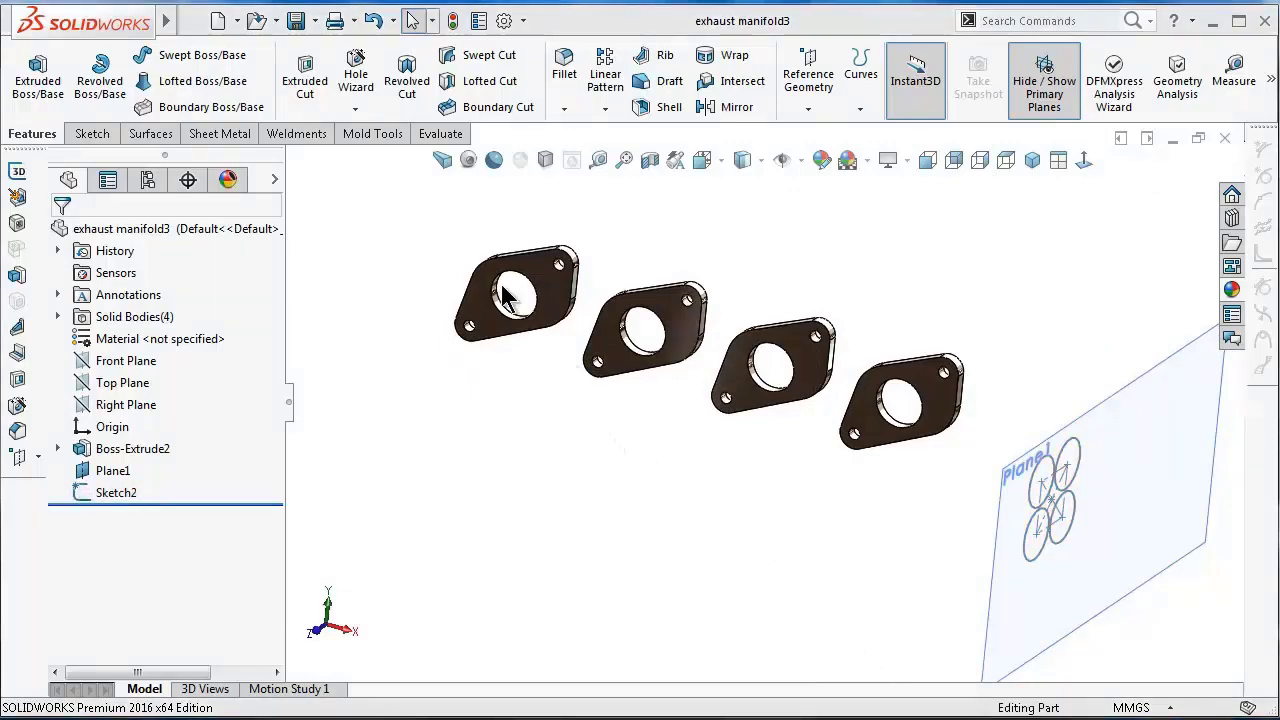
pyautogui.moveTo(615, 299)
pyautogui.mouseDown(button='middle')
pyautogui.moveTo(623, 234)
pyautogui.moveTo(617, 251)
pyautogui.moveTo(600, 240)
pyautogui.mouseUp(button='middle')
pyautogui.click(501, 161)
pyautogui.moveTo(540, 200)
pyautogui.mouseDown(button='middle')
pyautogui.moveTo(650, 257)
pyautogui.moveTo(671, 300)
pyautogui.mouseUp(button='middle')
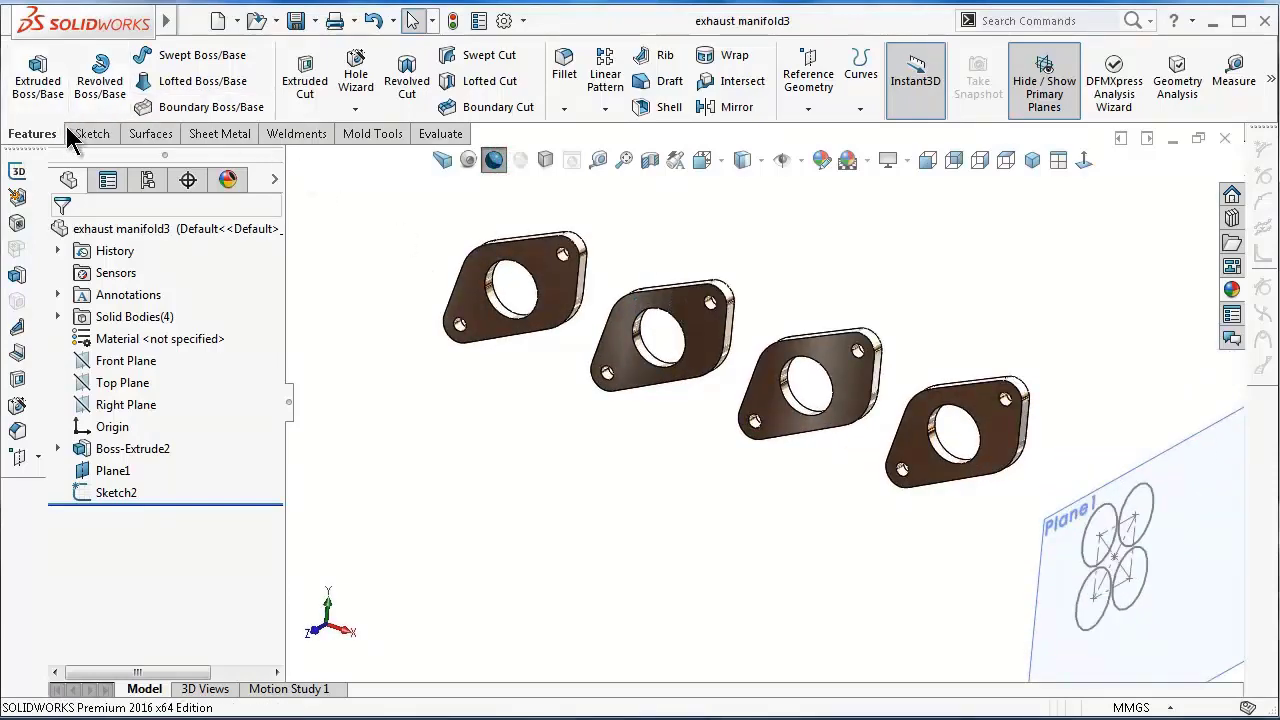